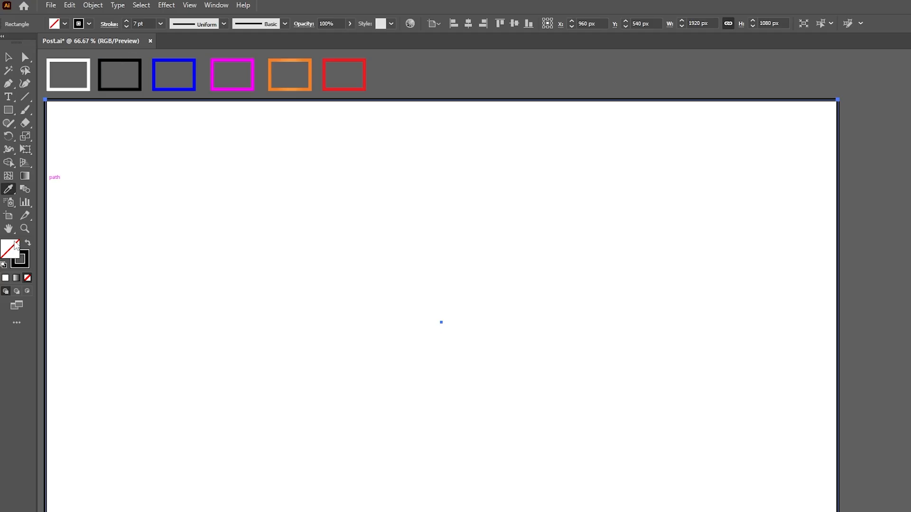
Swap the artboard-sized rectangle's fill and stroke so it is solid black, and lock it as the background
click(27, 244)
click(9, 59)
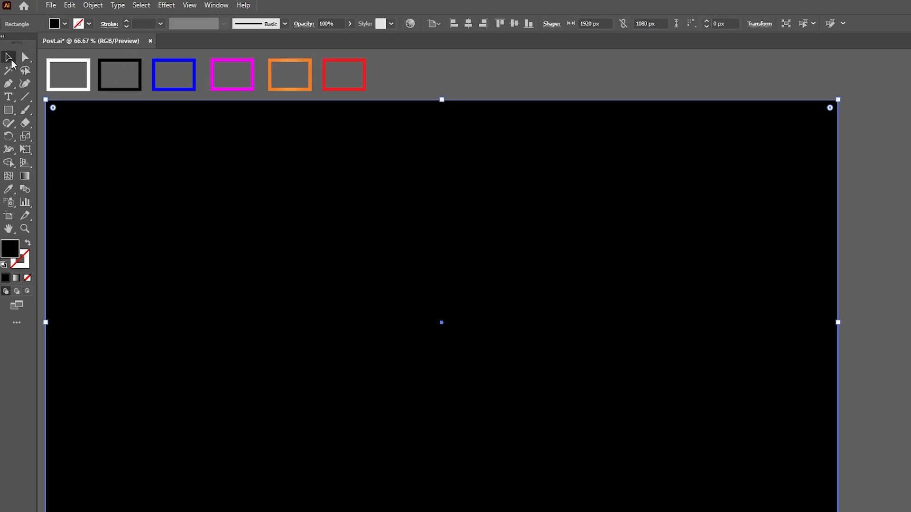
click(88, 8)
mouse_move(131, 92)
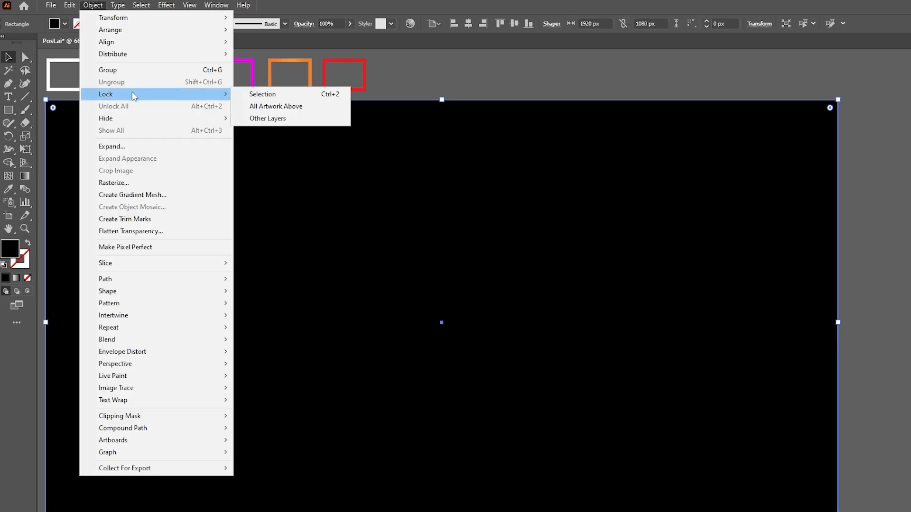
click(249, 92)
Add the text "2026" on the black background and give it a white fill sampled from the white swatch frame, with no stroke
click(8, 97)
click(282, 219)
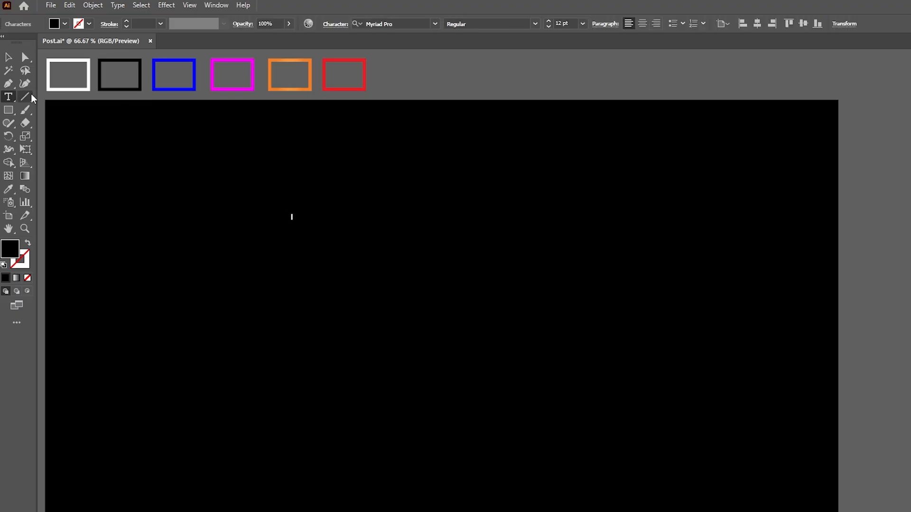
click(8, 57)
click(11, 189)
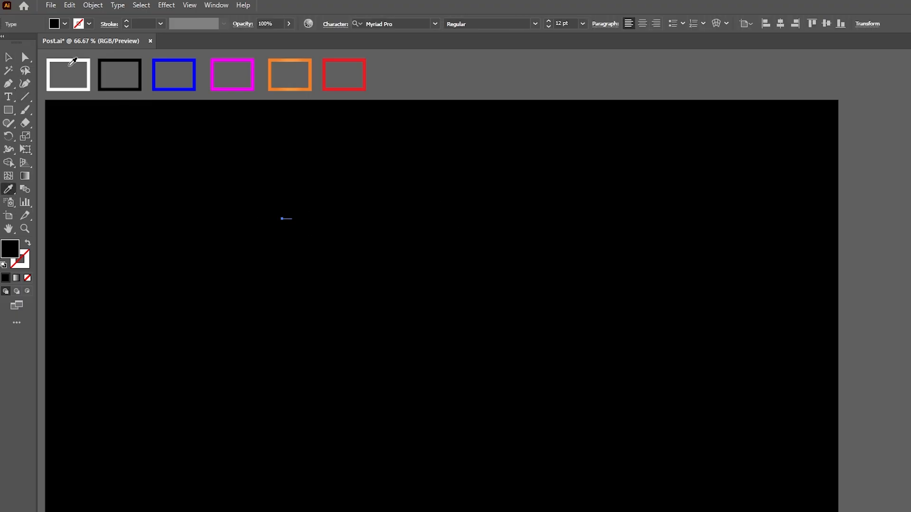
click(72, 62)
click(8, 57)
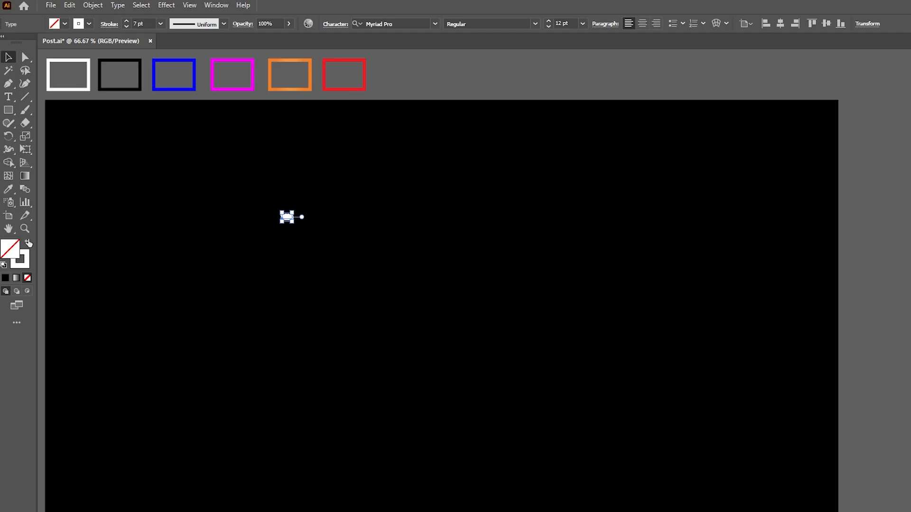
click(29, 243)
Enlarge the 2026 text to about 350 pt and place it in the upper part of the artboard
drag(291, 222, 595, 331)
drag(507, 273, 541, 273)
drag(482, 264, 479, 193)
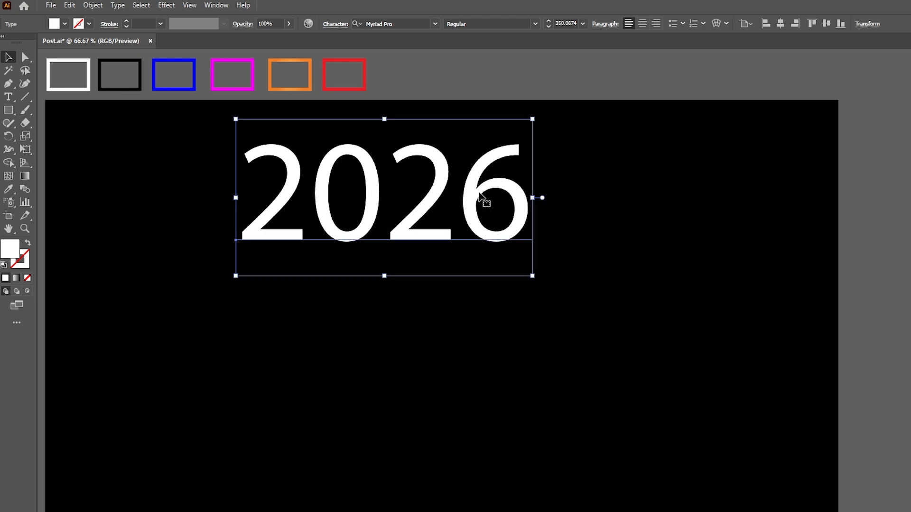
Set the 2026 text's font to Akira Expanded Super Bold and reposition the text in the artboard's upper half
click(433, 24)
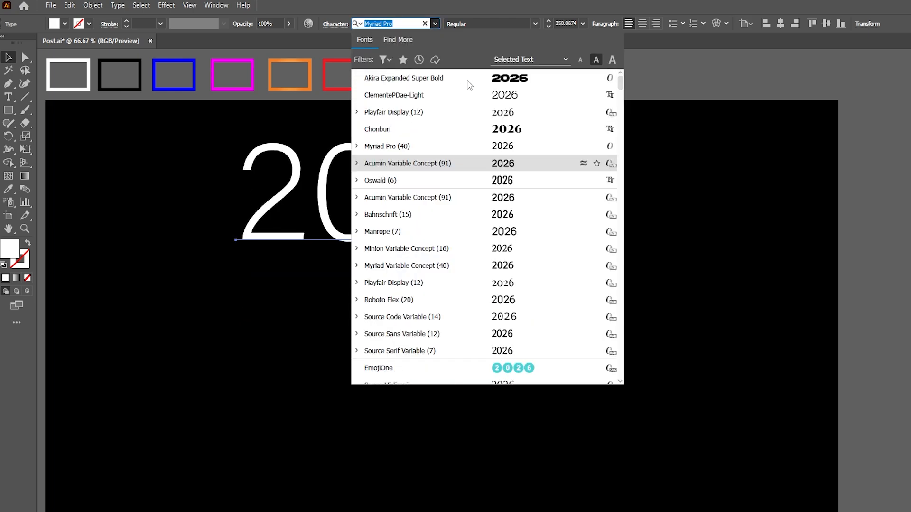
click(468, 80)
drag(417, 170, 336, 198)
Convert the 2026 text to outlines and apply the white swatch frame's 7 pt stroke with no fill
right_click(309, 197)
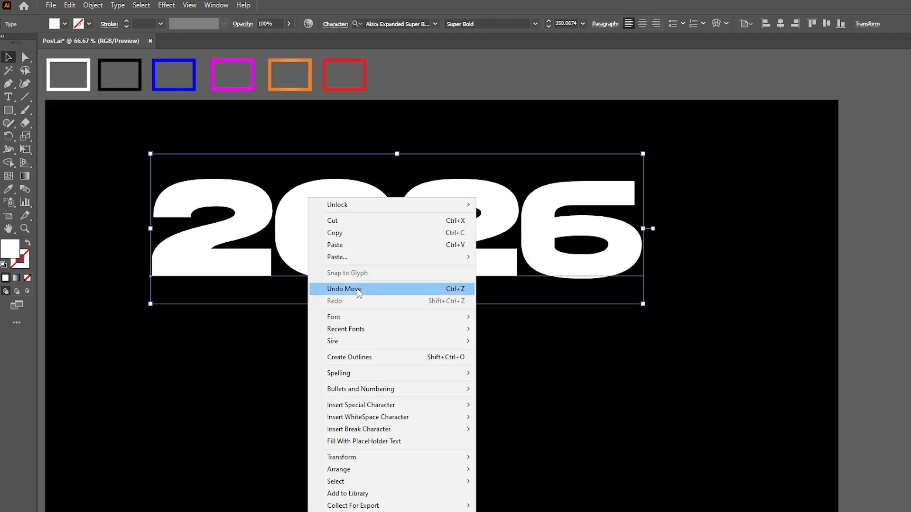
click(359, 359)
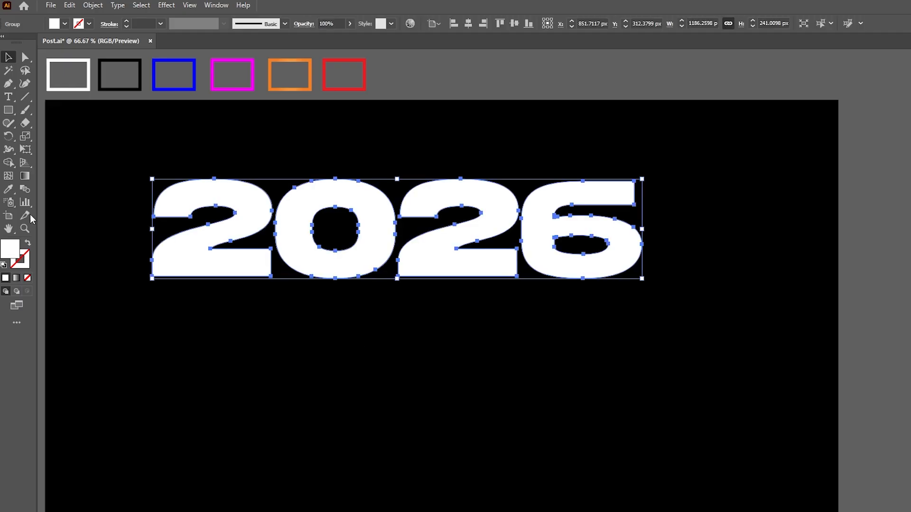
click(9, 190)
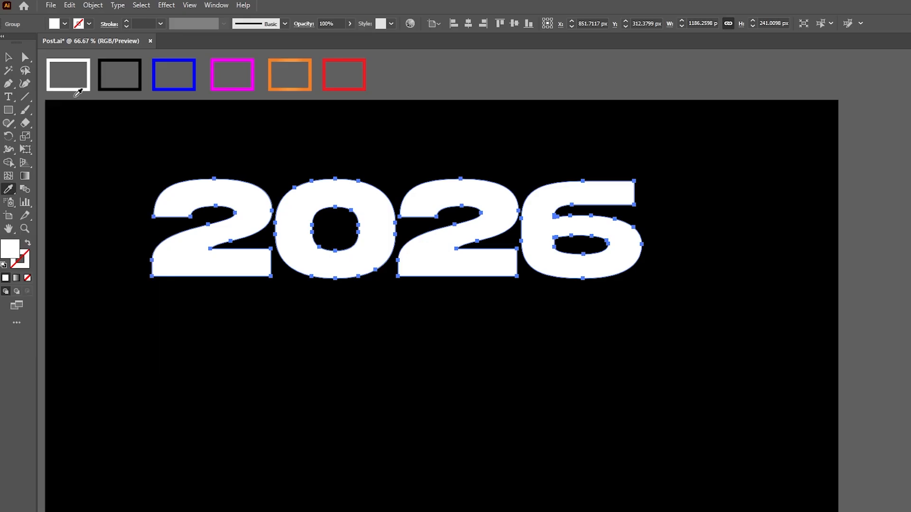
click(67, 60)
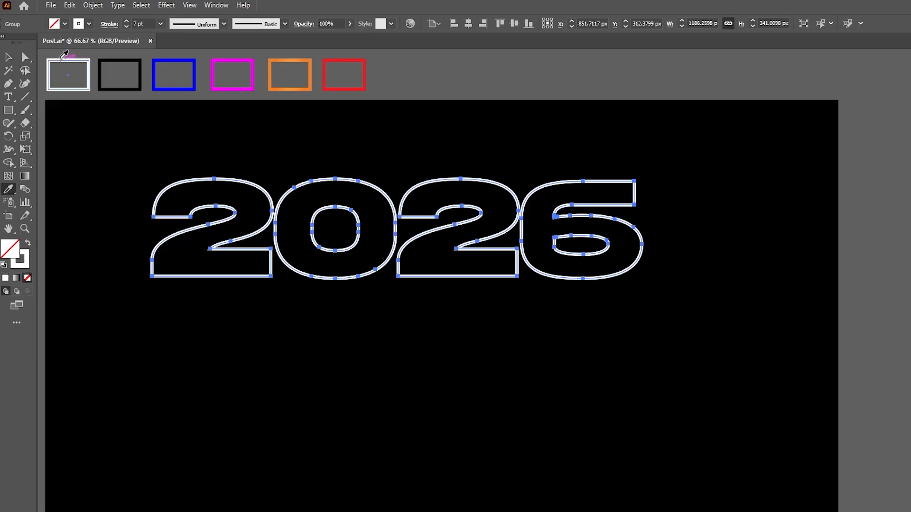
click(8, 58)
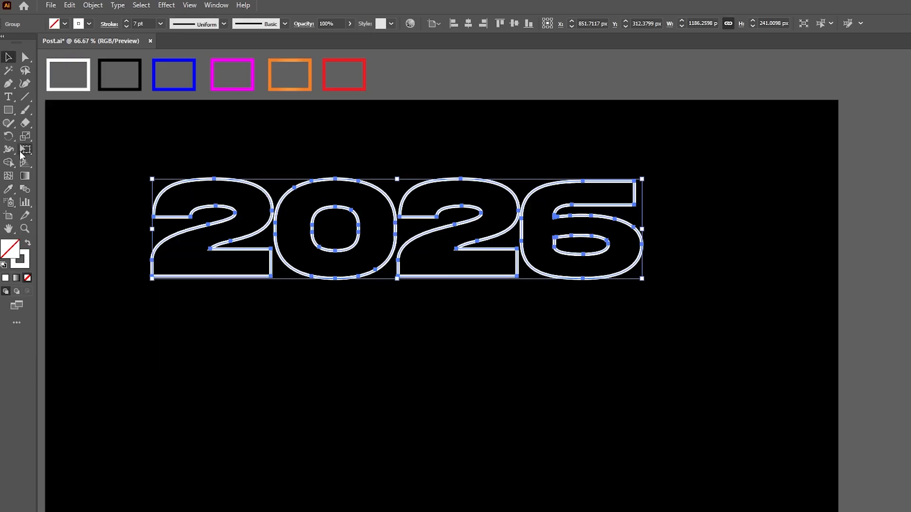
Freely distort the 2026 outlines into a slanted perspective growing toward the 6, about 1108 by 297 px, and move them slightly upward
click(22, 153)
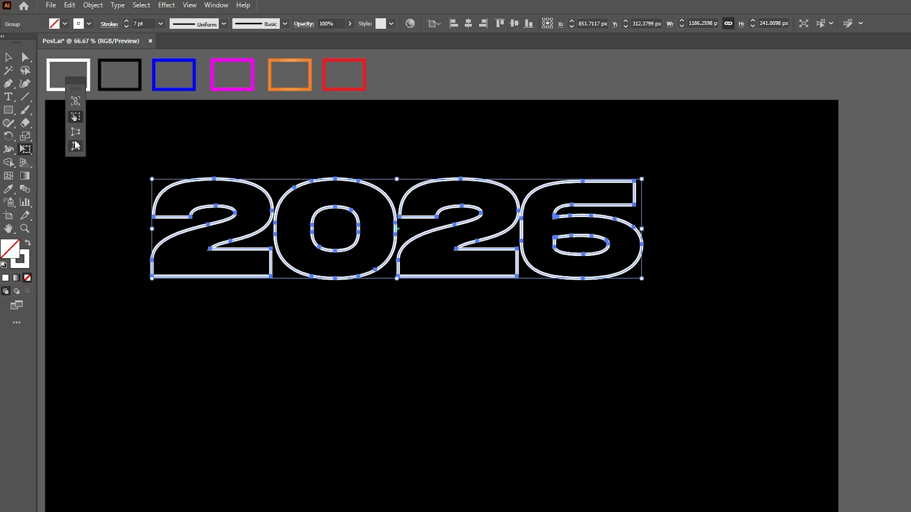
click(75, 146)
drag(152, 180, 199, 207)
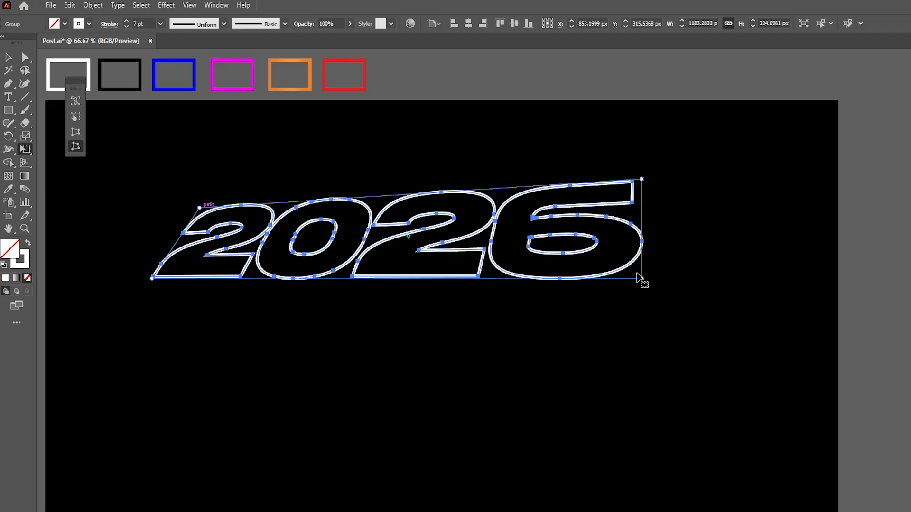
drag(641, 279, 597, 310)
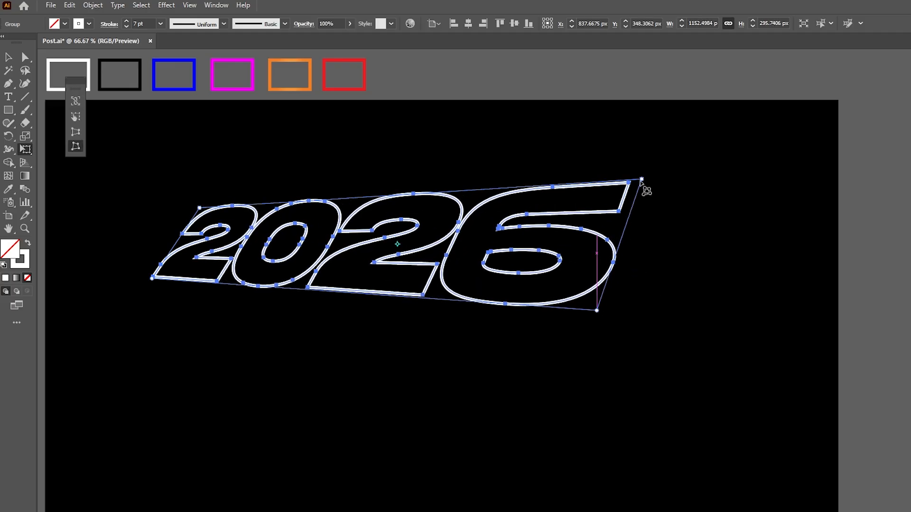
mouse_move(641, 180)
mouse_down()
mouse_move(622, 194)
mouse_move(638, 202)
mouse_move(632, 184)
mouse_up()
drag(597, 308, 598, 310)
mouse_move(152, 282)
mouse_down()
mouse_move(163, 268)
mouse_move(180, 272)
mouse_move(163, 273)
mouse_up()
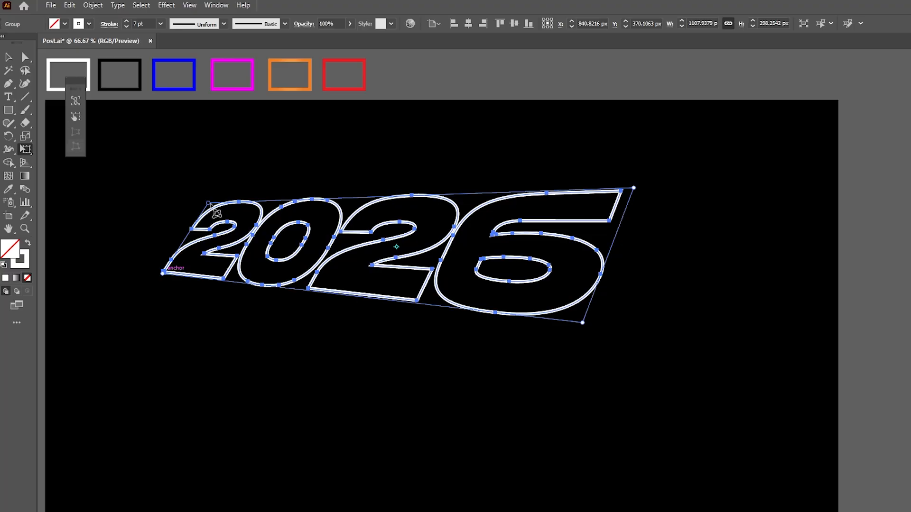
drag(210, 204, 232, 208)
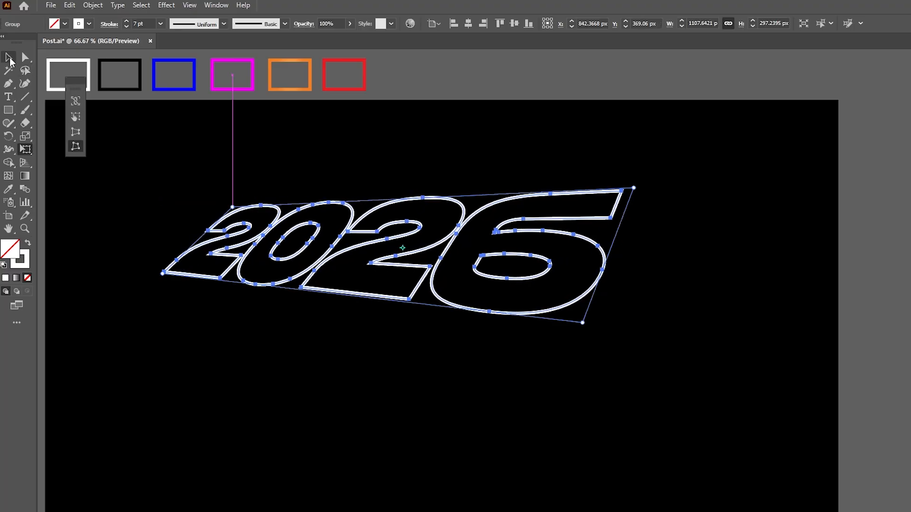
click(9, 58)
drag(505, 230, 499, 204)
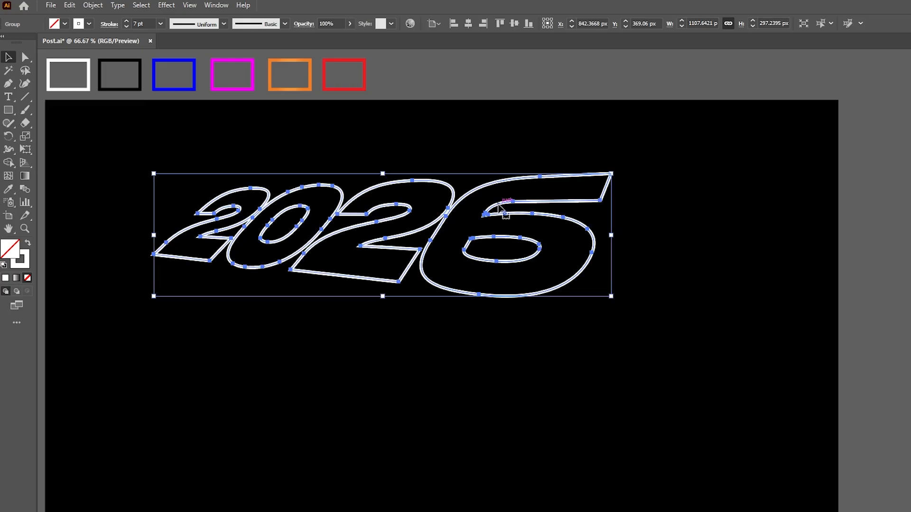
Copy the white 2026 outlines and paste the copy in back at the same position
click(68, 7)
click(88, 61)
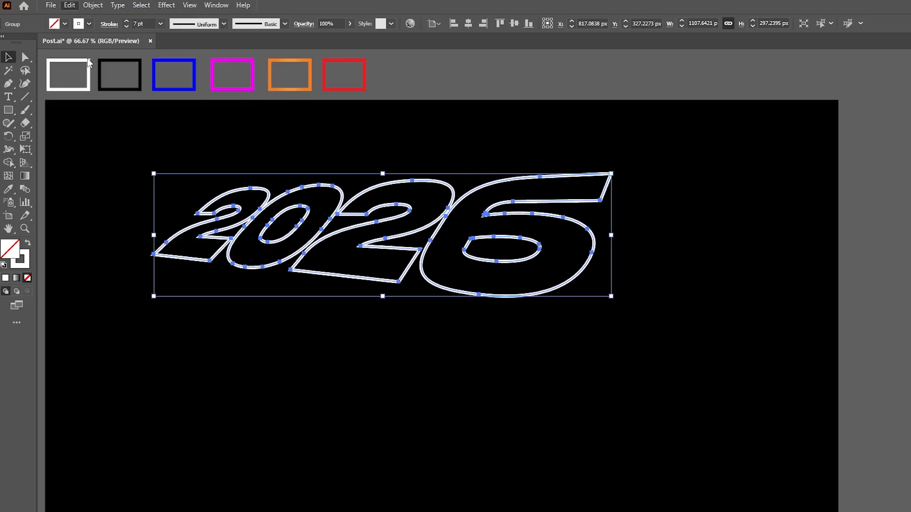
click(69, 6)
click(90, 93)
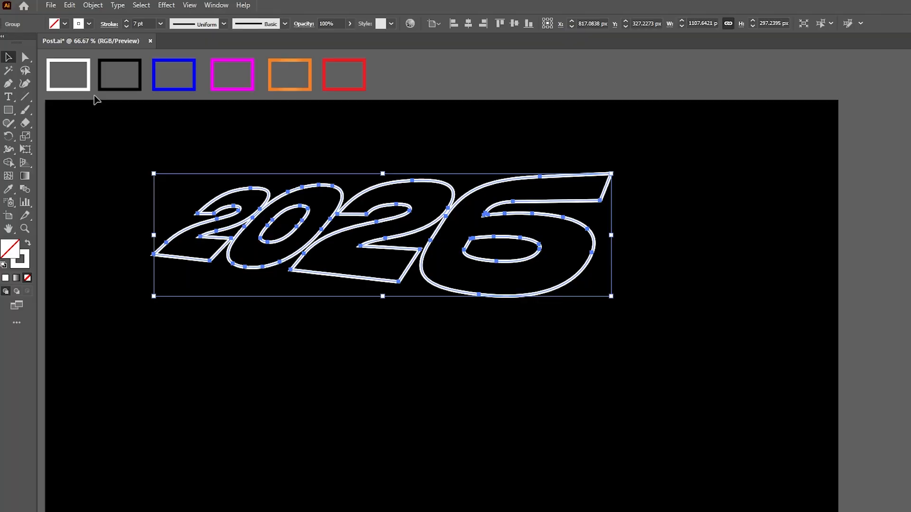
Lock the front white 2026 outlines so the copy behind them can be edited
click(122, 137)
click(218, 184)
click(92, 6)
mouse_move(122, 95)
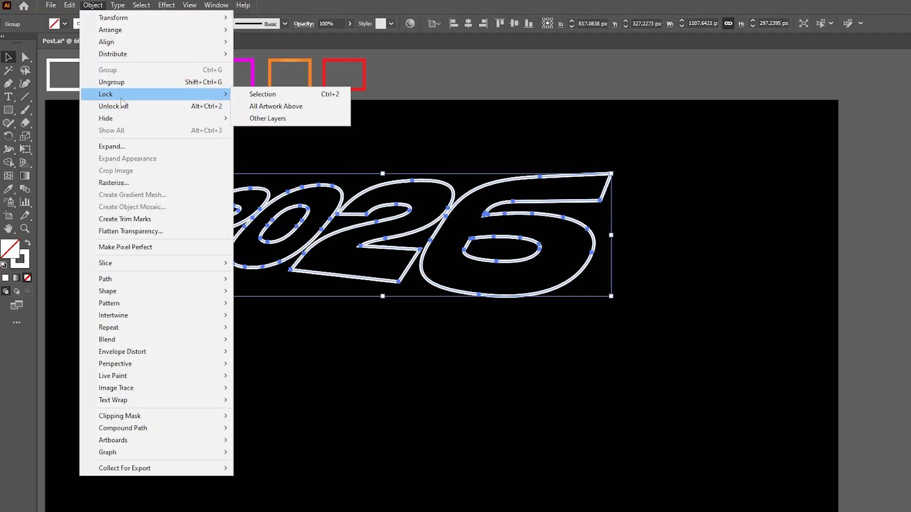
click(263, 94)
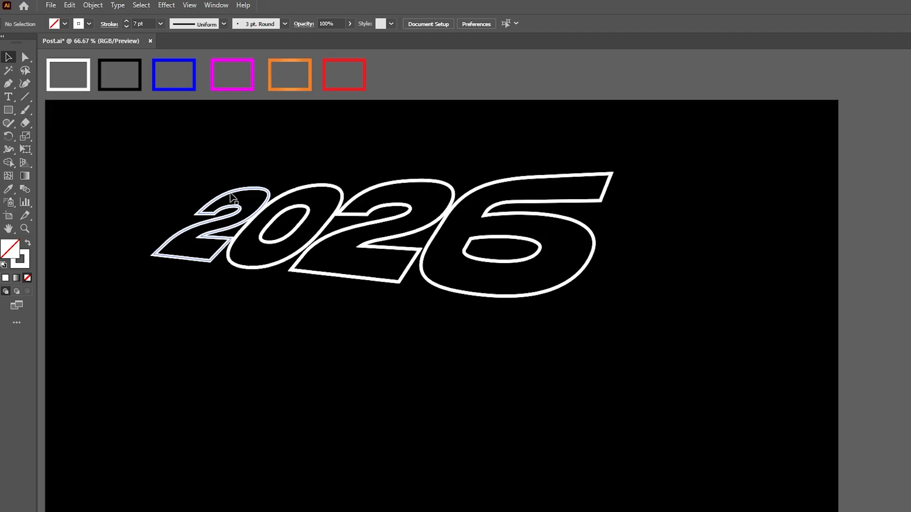
Give the rear 2026 copy the blue swatch's stroke and move it straight down about 114 px
key(ctrl+alt+2)
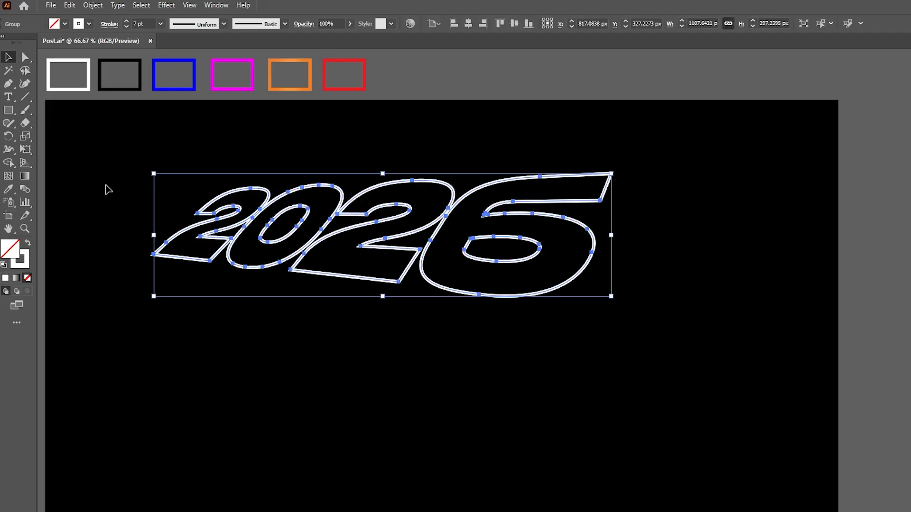
key(i)
click(175, 62)
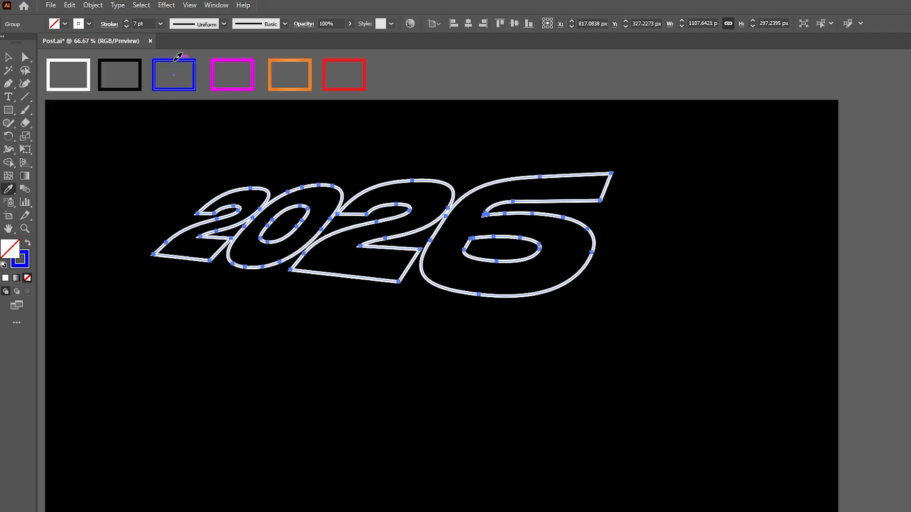
click(8, 57)
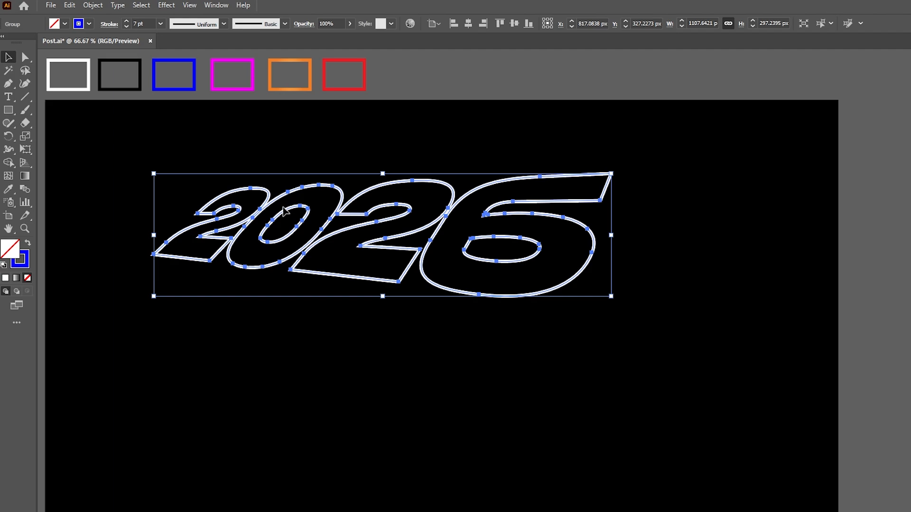
drag(280, 203, 281, 246)
Copy the blue 2026 outlines and paste the copy in back at the same position
click(70, 5)
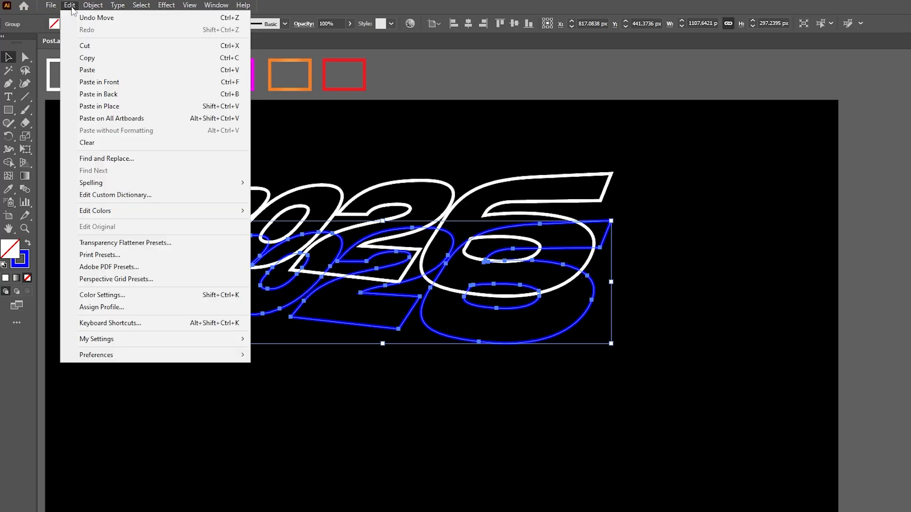
click(70, 6)
click(70, 6)
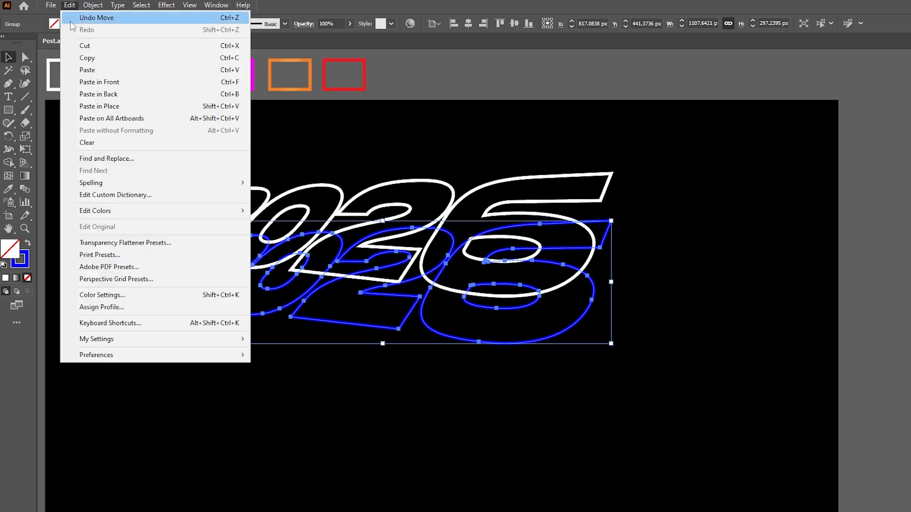
click(94, 94)
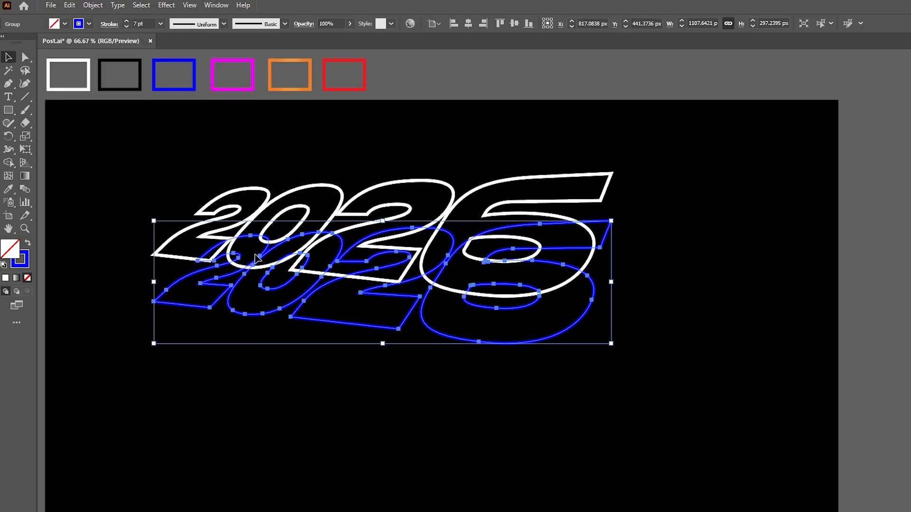
Lock the front blue 2026 outlines, leaving the copy behind them editable
click(187, 190)
click(198, 281)
click(93, 5)
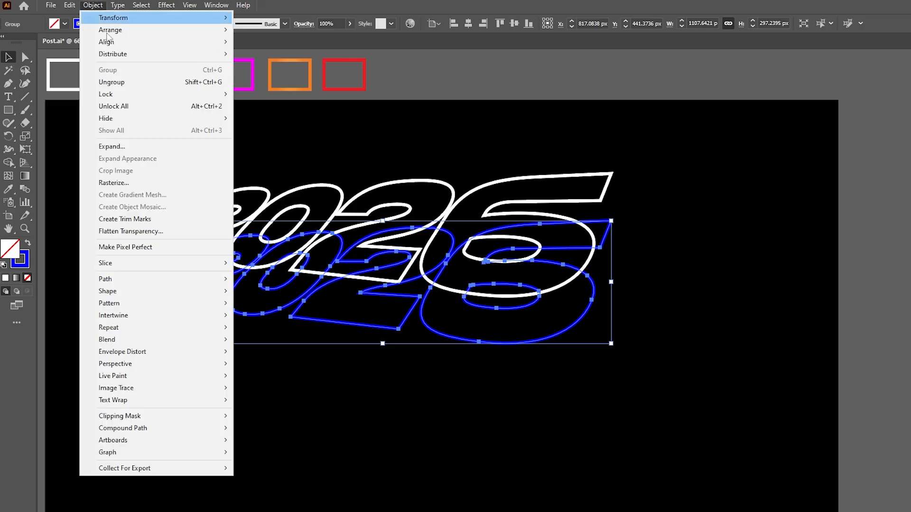
mouse_move(222, 97)
click(272, 97)
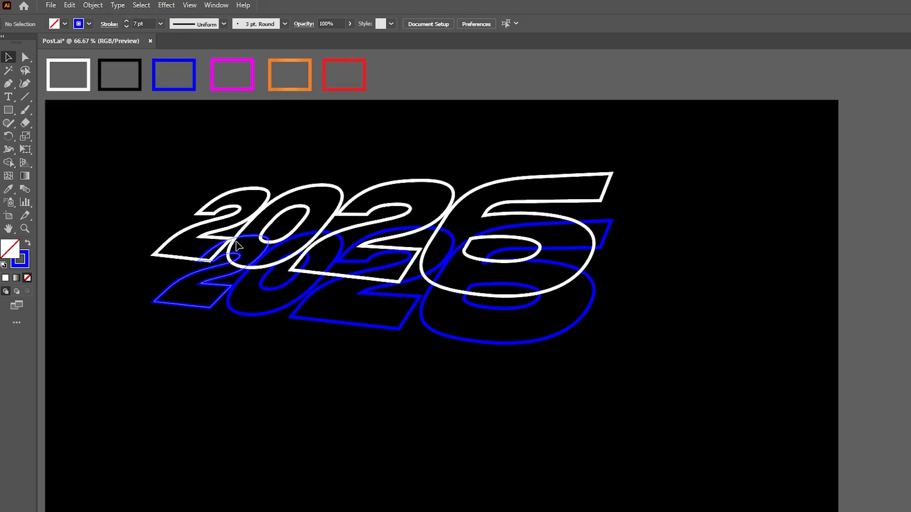
Move the rear blue 2026 copy straight down about 99 px and give it the orange gradient swatch's stroke
click(223, 271)
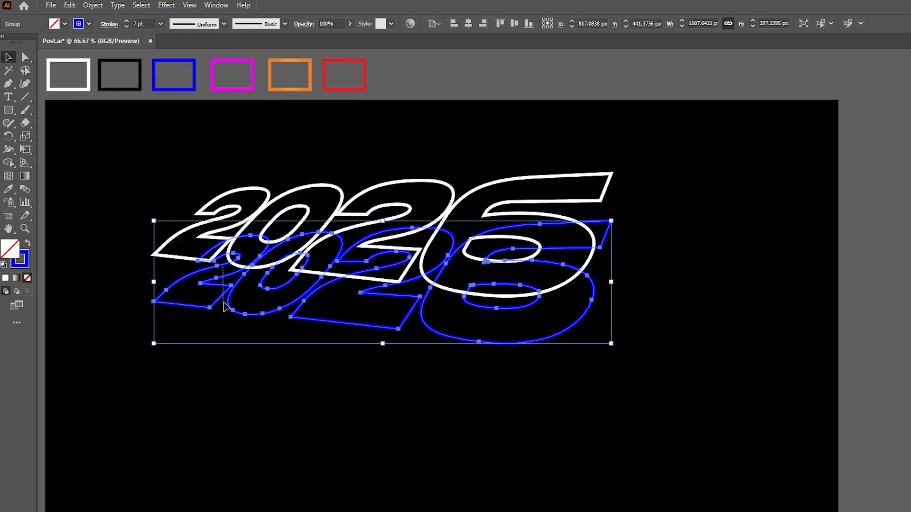
drag(225, 270, 221, 311)
key(i)
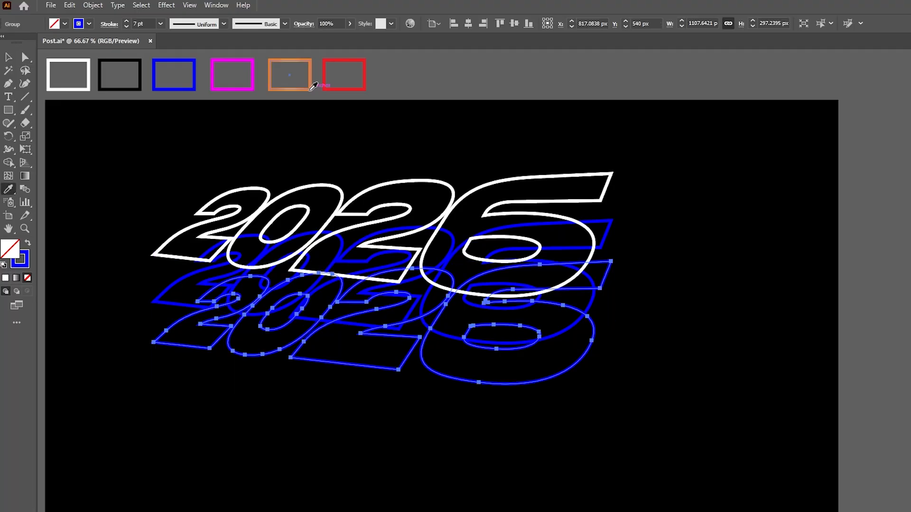
click(294, 61)
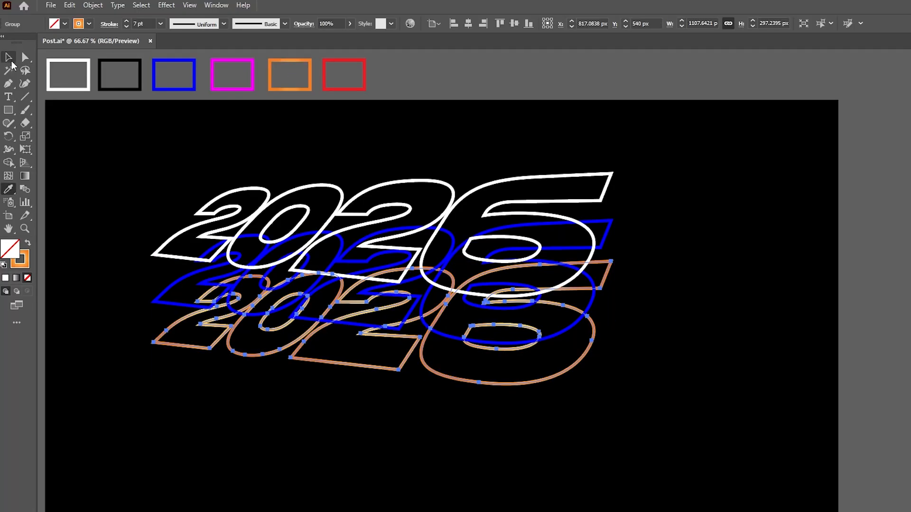
click(9, 59)
Duplicate the orange 2026 outlines in place and move the duplicate straight down about 101 px
click(69, 6)
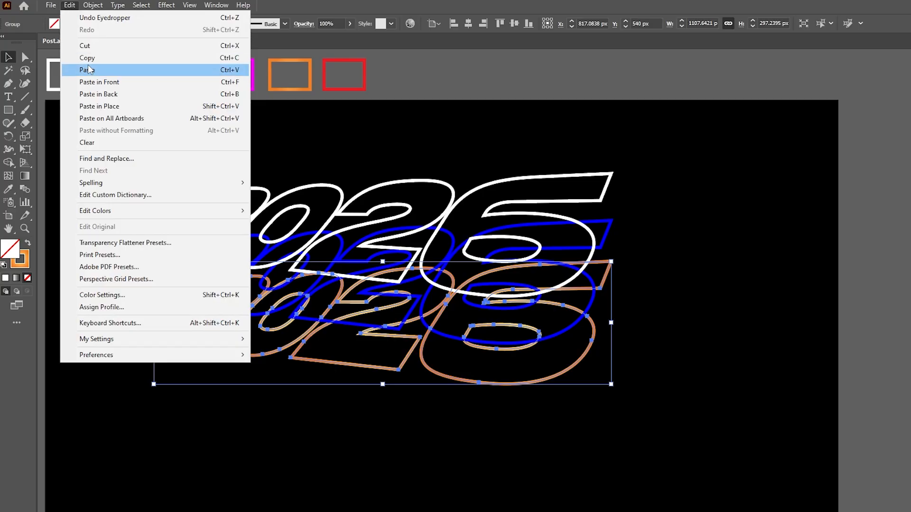
click(91, 57)
click(70, 5)
click(95, 81)
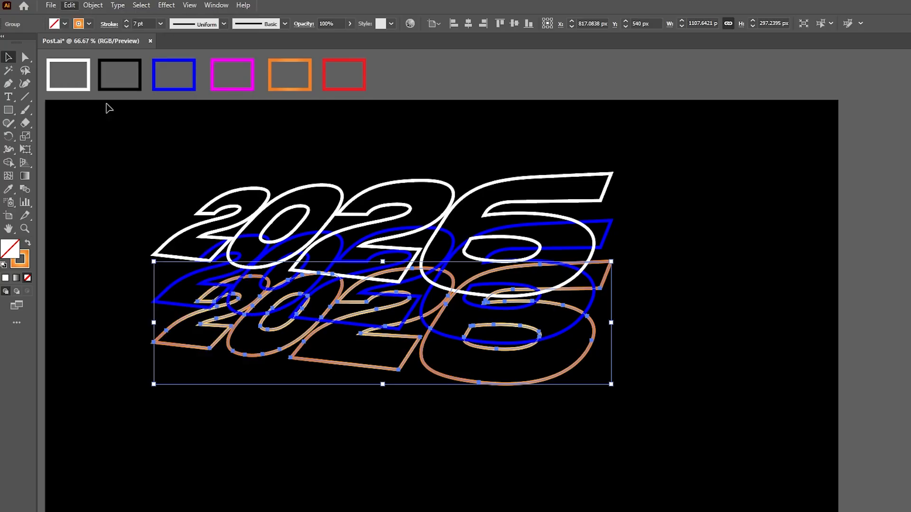
drag(197, 313, 200, 357)
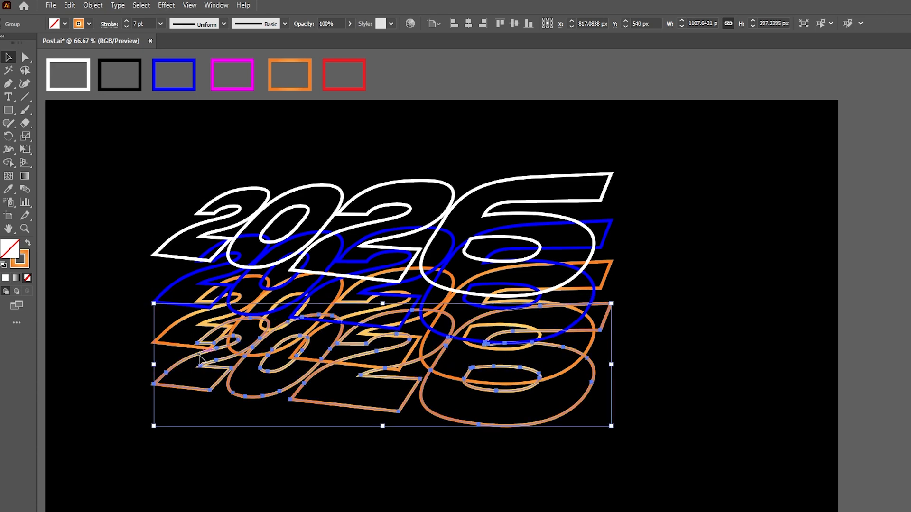
Give the lowest 2026 outlines the red swatch's stroke and paste a copy of them in back at the same position
click(9, 189)
click(334, 60)
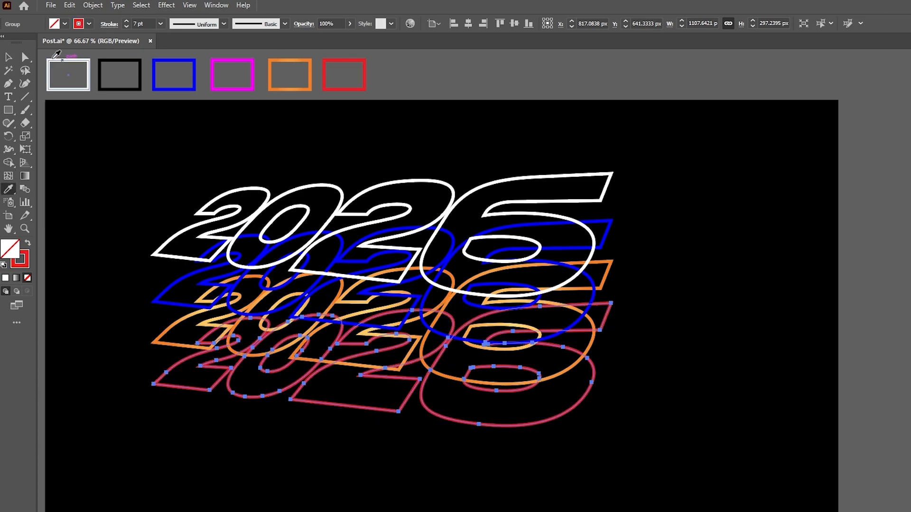
click(8, 58)
click(70, 5)
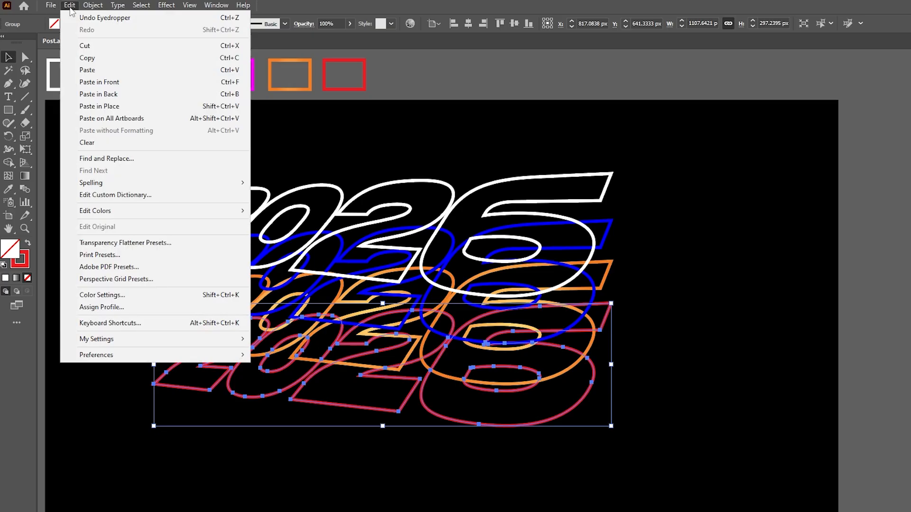
click(88, 58)
click(69, 4)
click(97, 96)
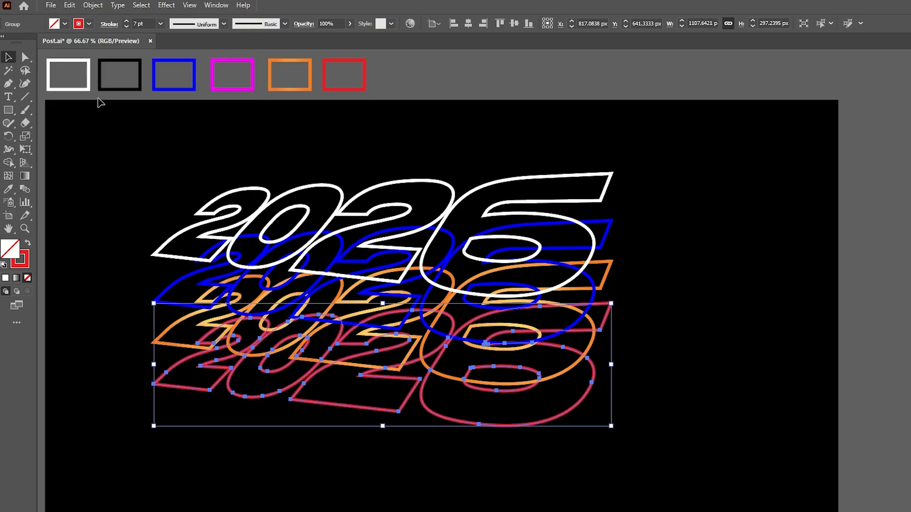
click(122, 354)
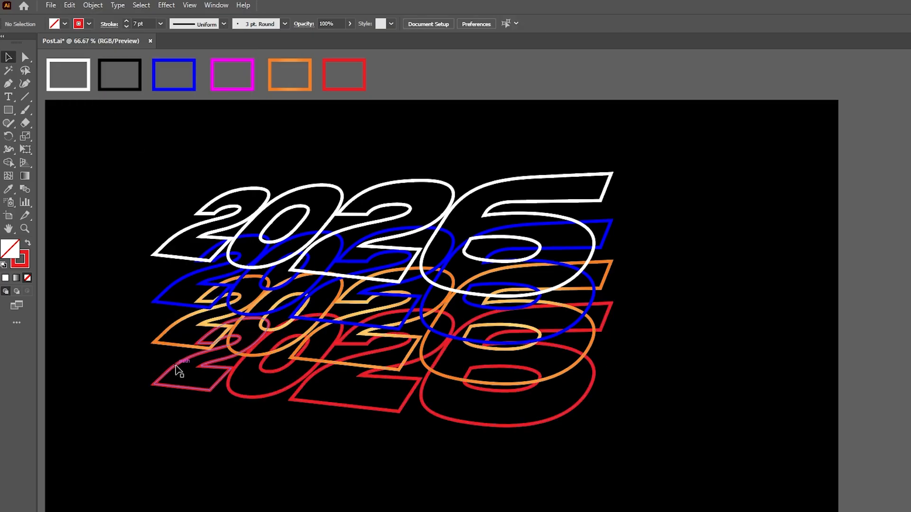
Lock the front red 2026 outlines, leaving the copy behind them editable
click(179, 372)
click(93, 5)
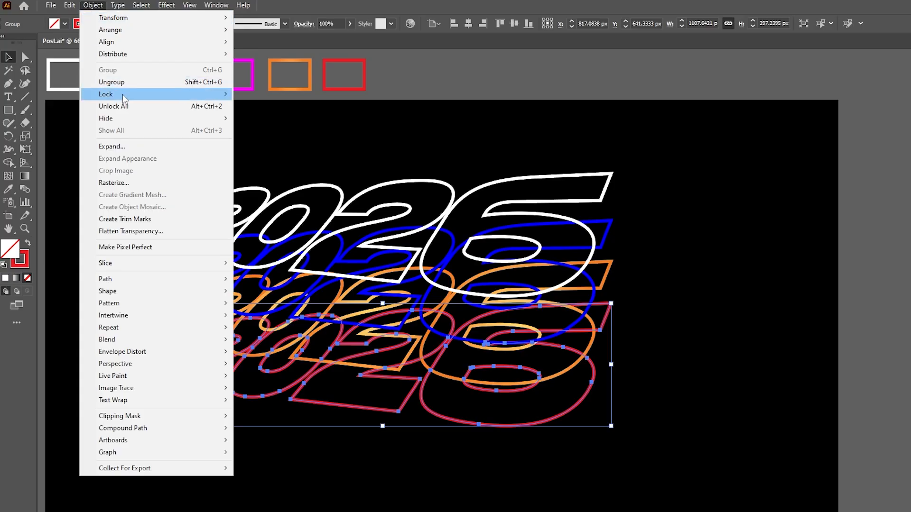
mouse_move(166, 95)
click(256, 94)
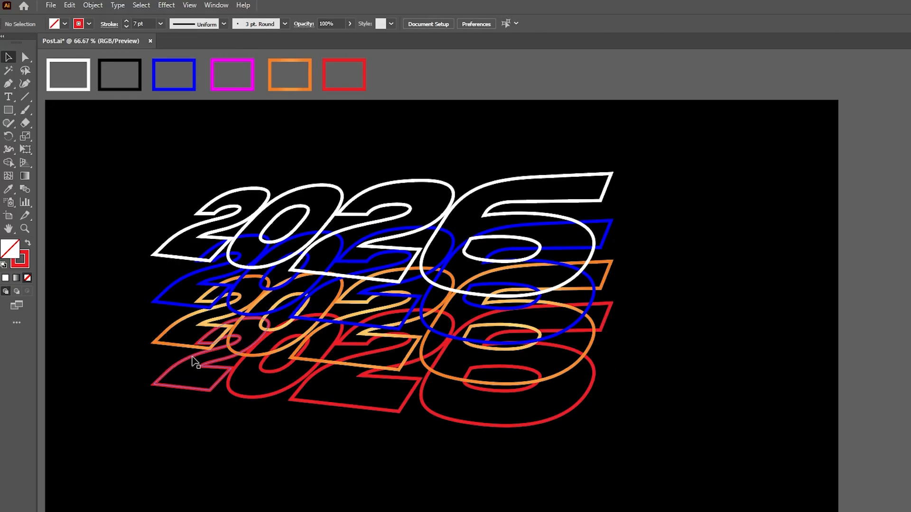
Move the rear red 2026 copy straight down about 97 px and give it the black swatch's stroke
drag(192, 360, 192, 401)
click(8, 189)
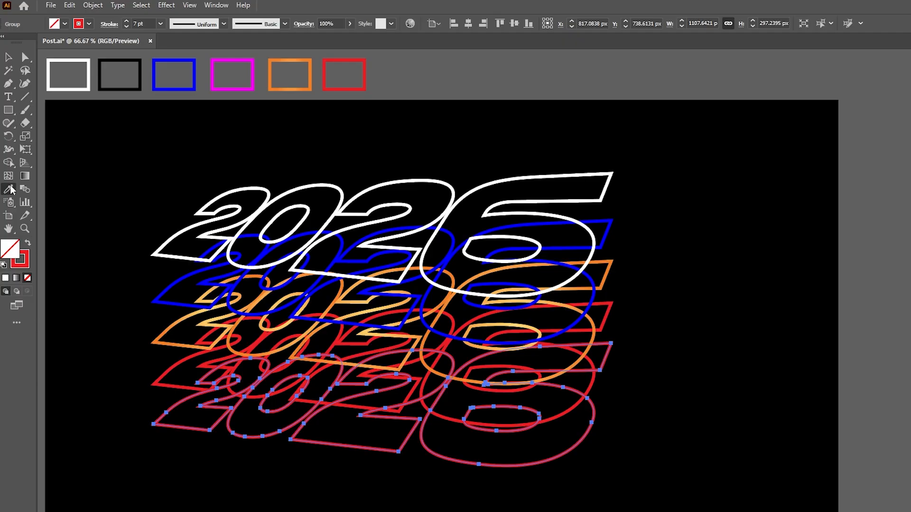
click(101, 70)
key(v)
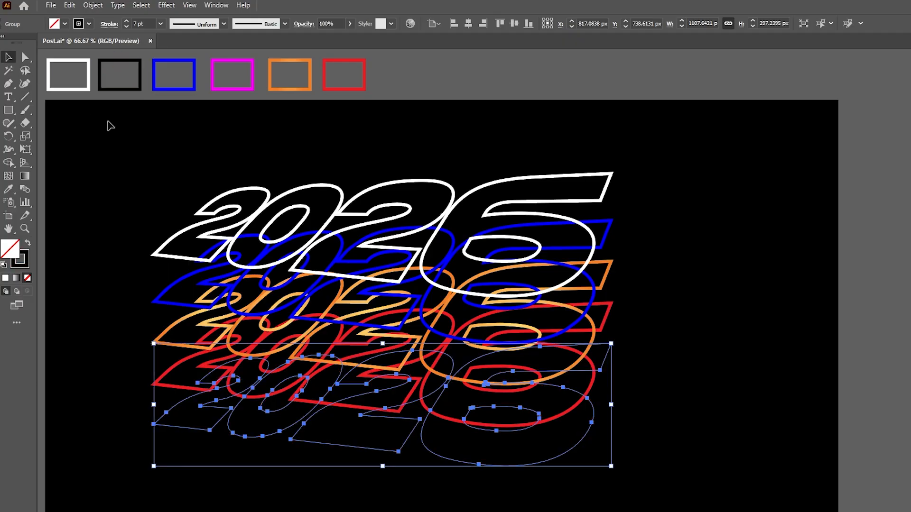
click(111, 126)
Unlock all the locked 2026 outlines
click(92, 6)
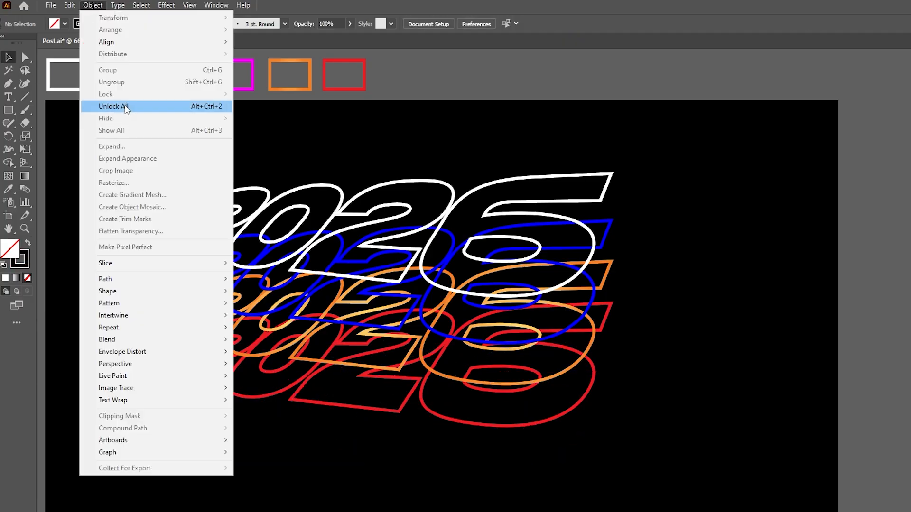
click(126, 105)
click(212, 262)
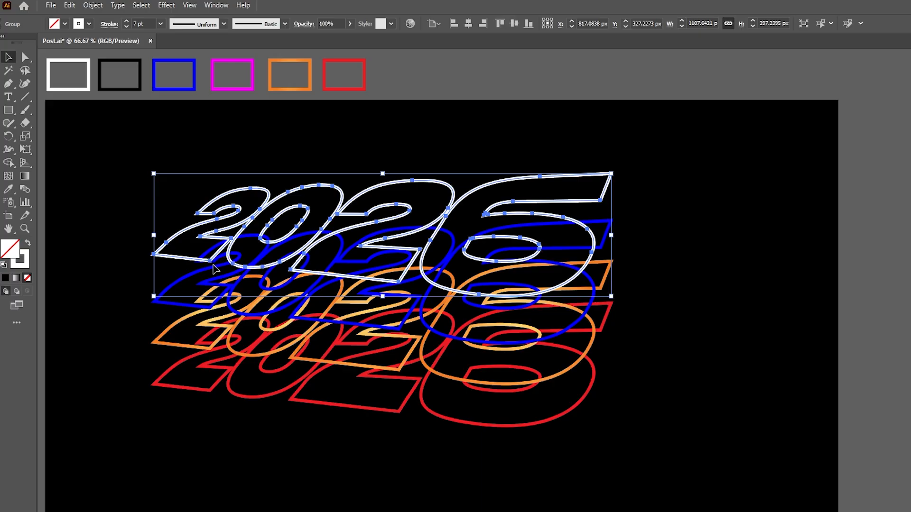
Make a blend from the blue, orange, red and black 2026 outlines, leaving the white outlines out
drag(116, 296, 238, 483)
drag(175, 285, 189, 301)
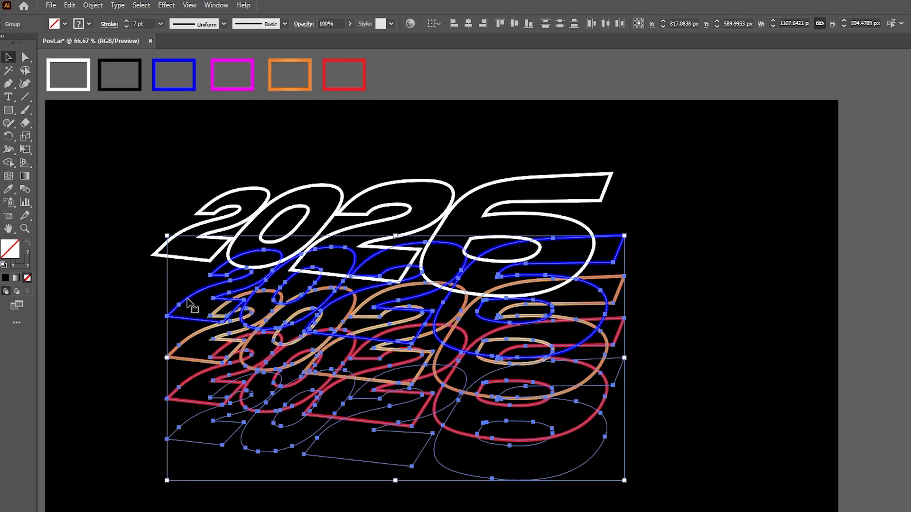
key(ctrl+z)
click(92, 5)
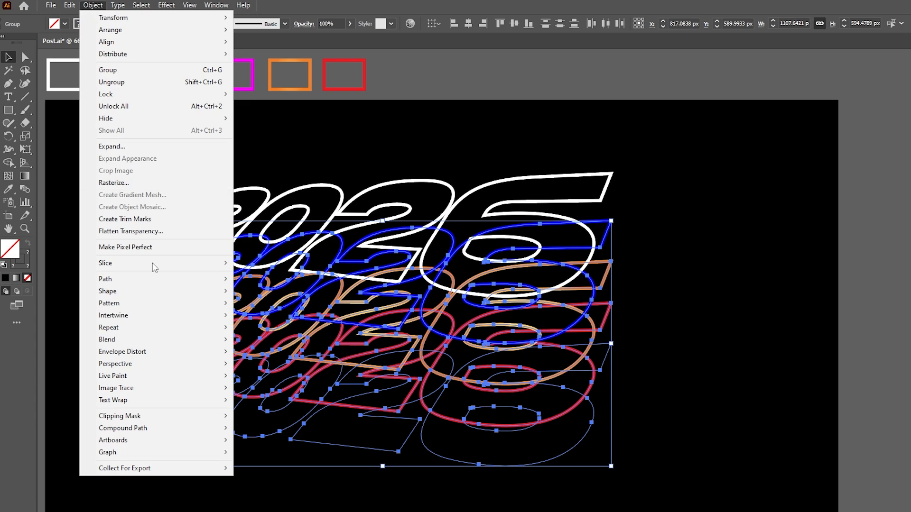
mouse_move(180, 340)
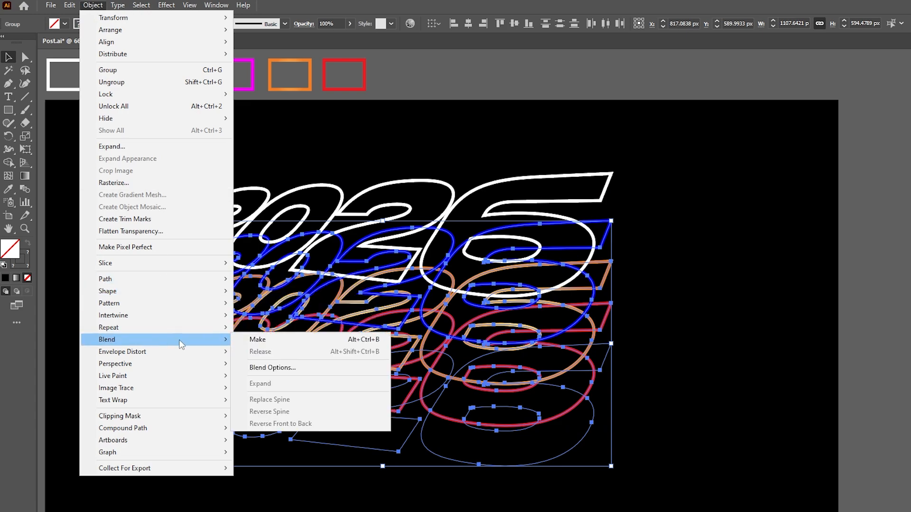
click(266, 339)
Set the blend's spacing to Specified Steps with 180 steps
click(93, 6)
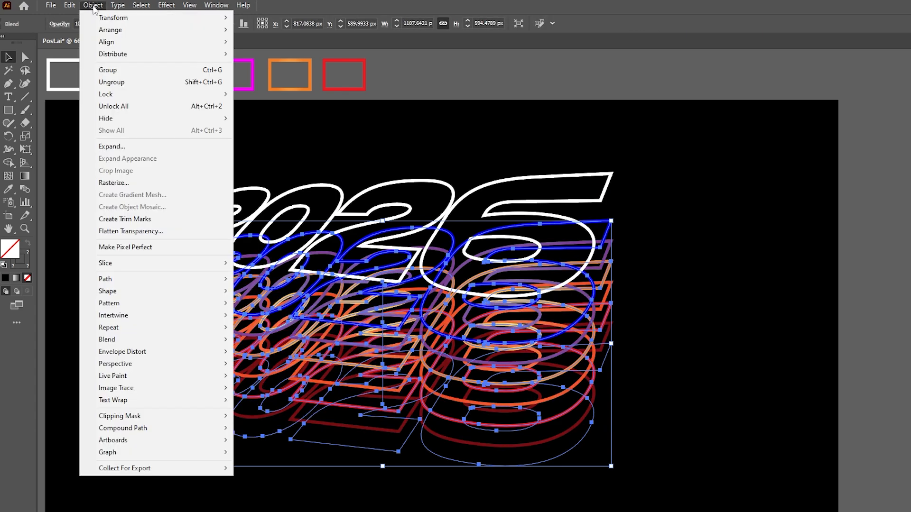
mouse_move(133, 341)
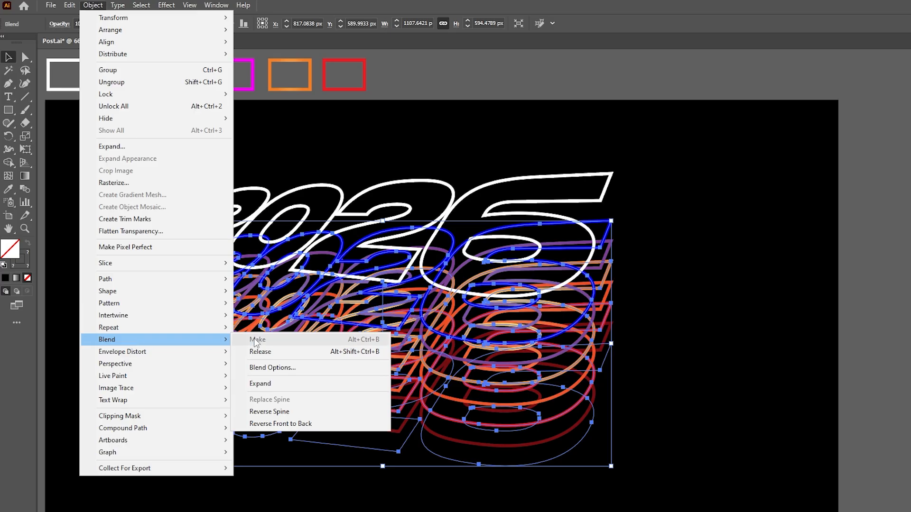
click(275, 368)
click(515, 80)
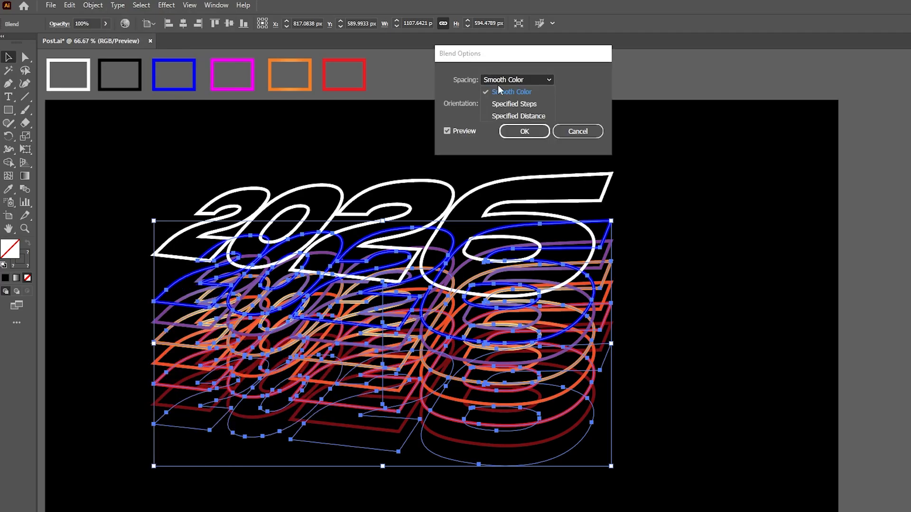
click(506, 102)
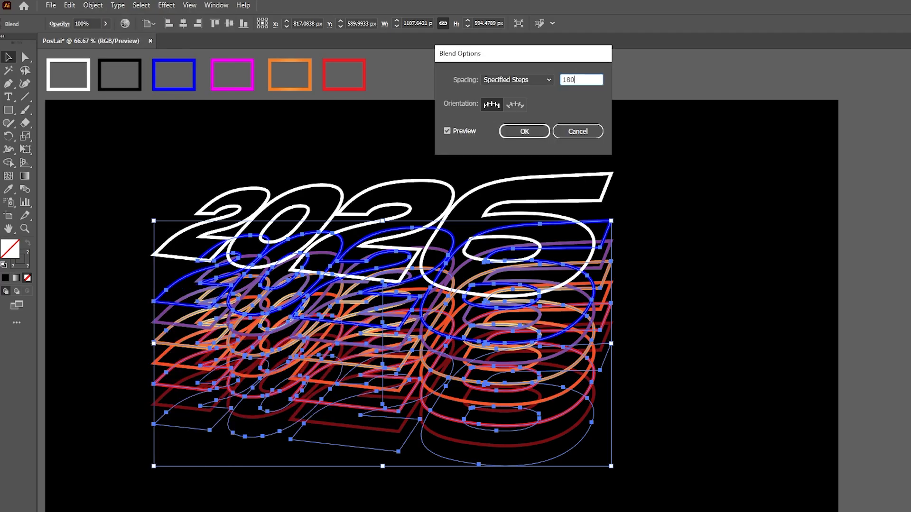
click(524, 131)
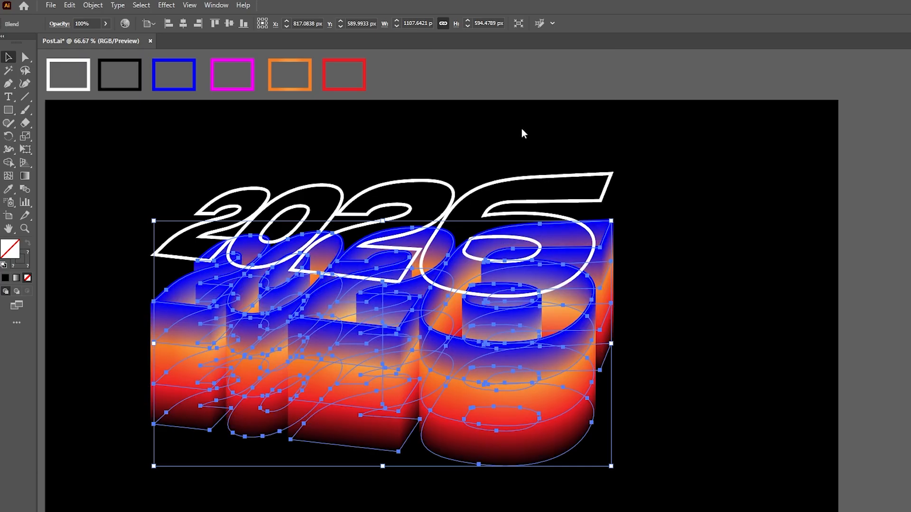
Move the white 2026 outlines straight down about 114 px onto the blend's blue face, and shift the complete lettering up about 75 px
click(132, 137)
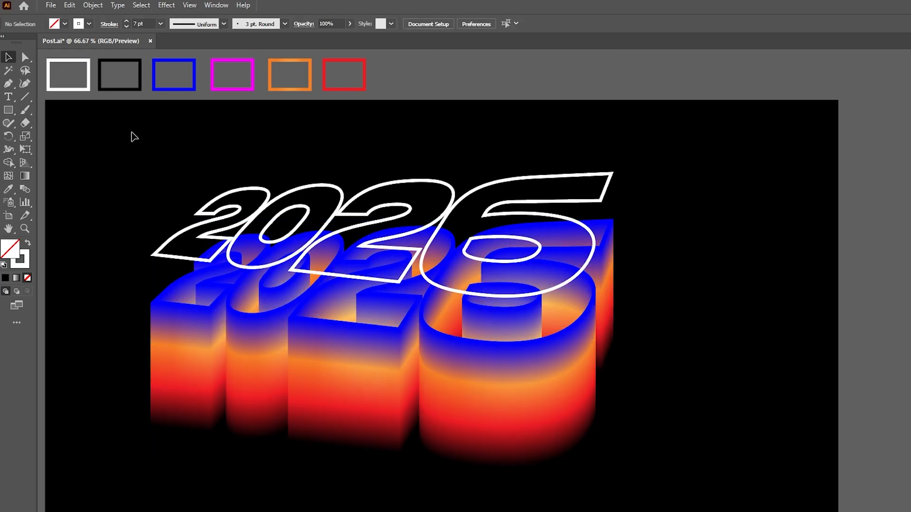
drag(226, 218, 227, 268)
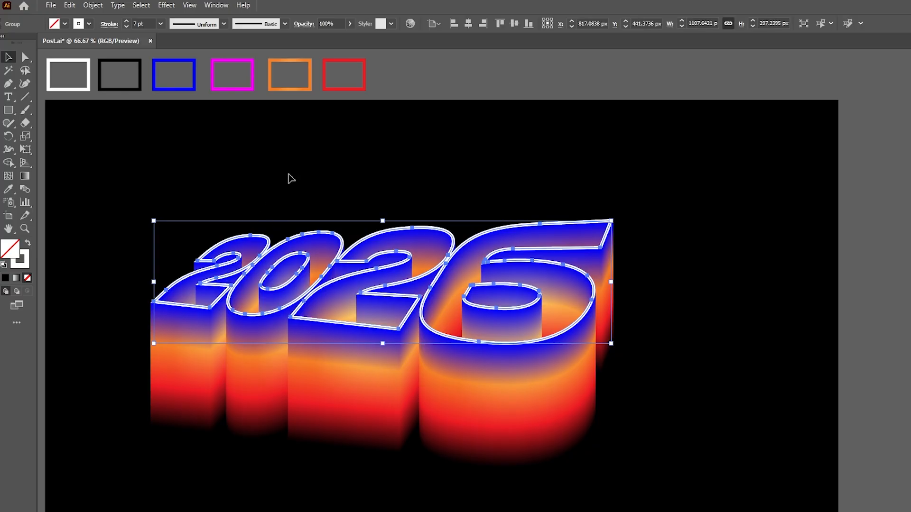
drag(148, 183, 659, 466)
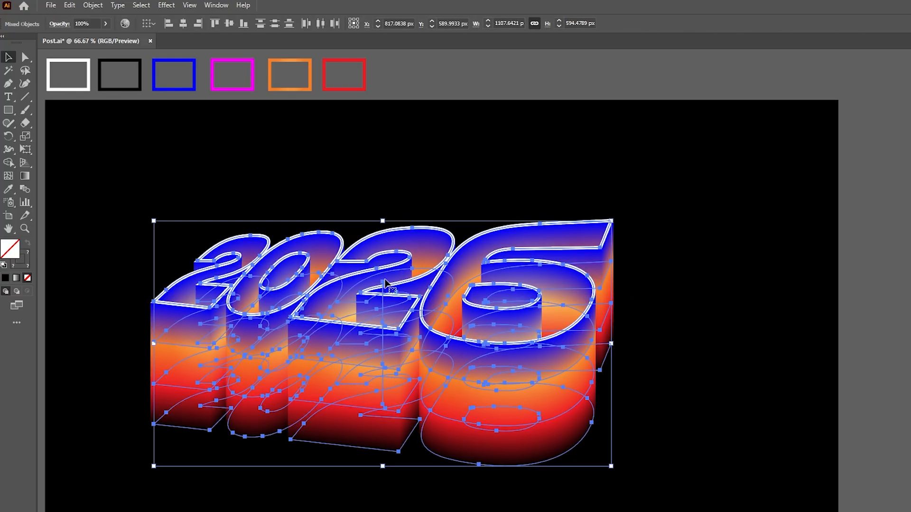
drag(363, 275, 367, 243)
click(644, 280)
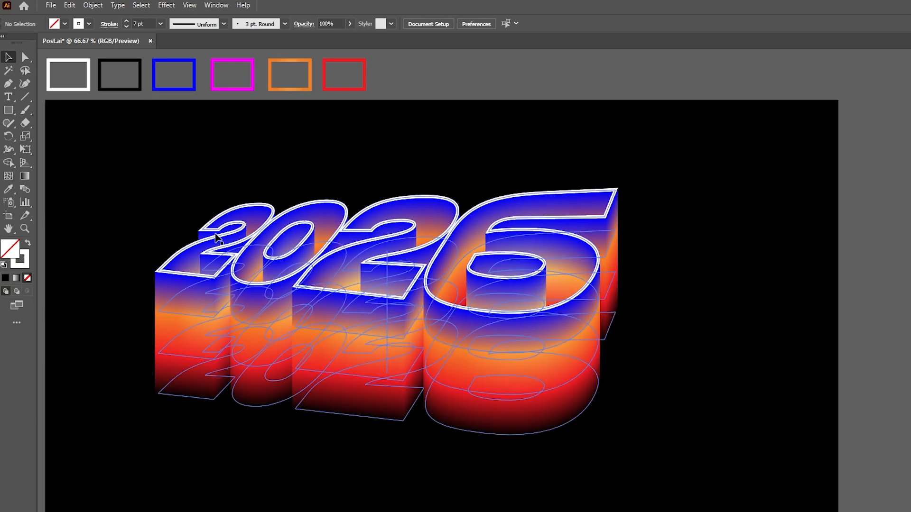
Inside the blend, change the front blue 2026 outlines to the magenta swatch's stroke, and leave isolation mode
drag(210, 237, 309, 224)
key(ctrl+z)
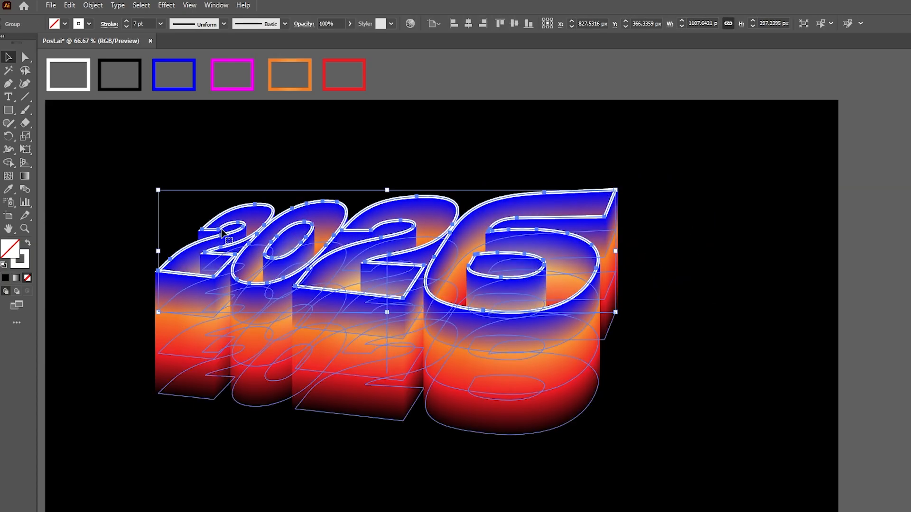
double_click(190, 281)
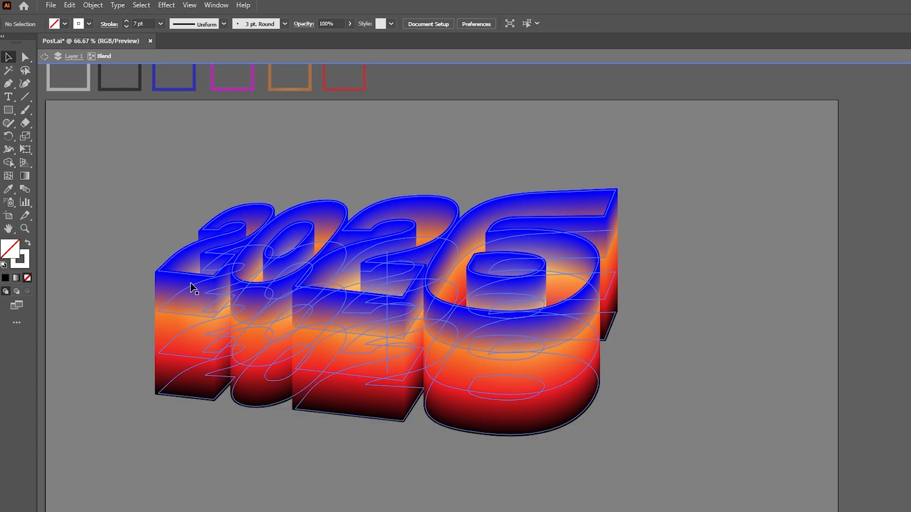
click(195, 274)
key(i)
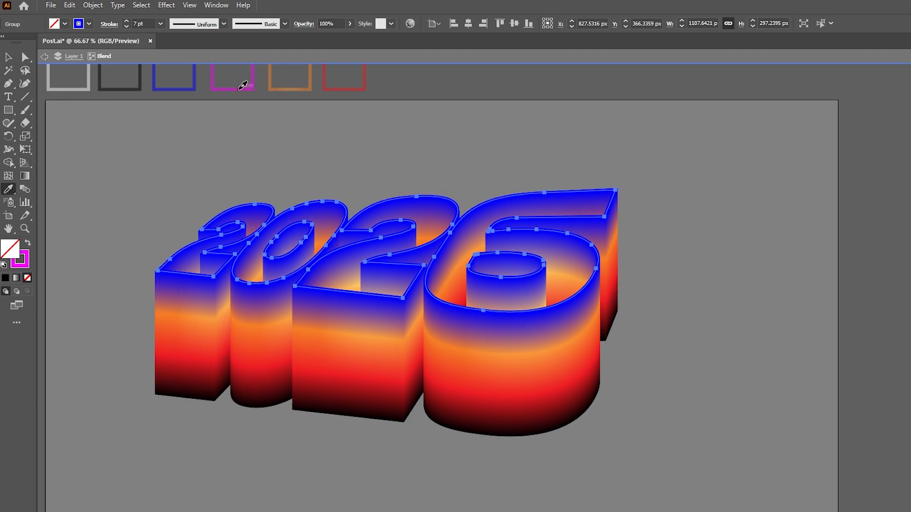
click(254, 79)
click(11, 56)
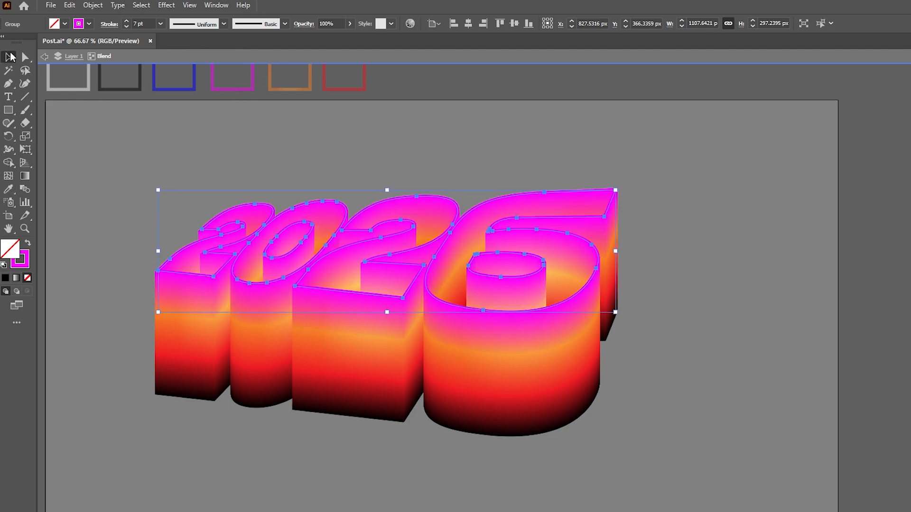
double_click(173, 120)
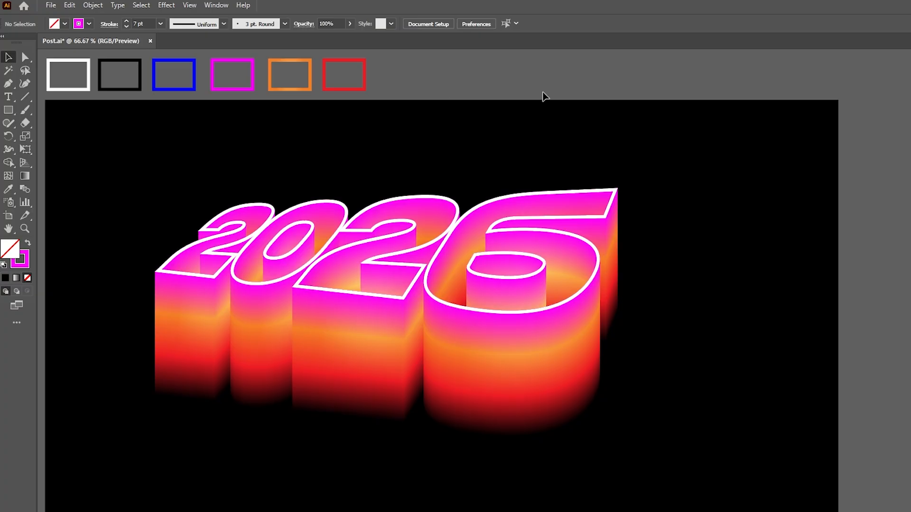
Add the text HAPPY NEW YEAR above the 2026 lettering
drag(532, 127, 533, 127)
click(8, 97)
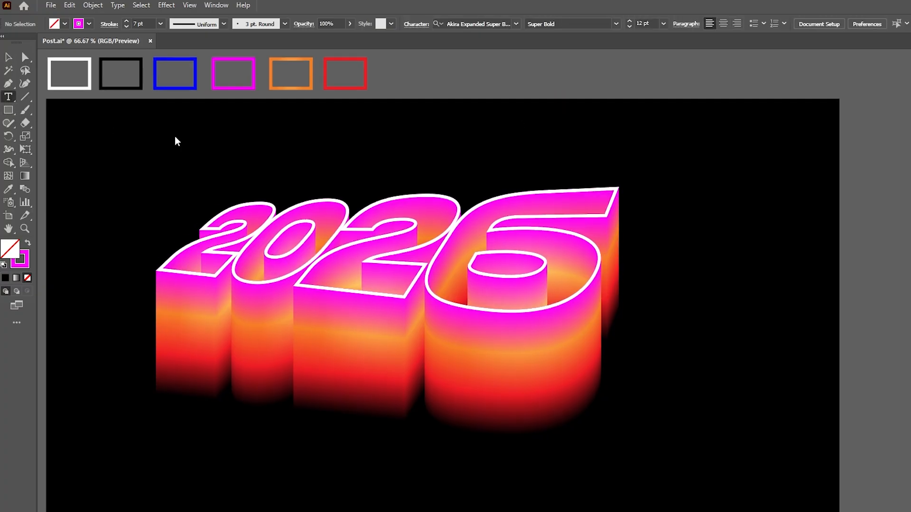
click(212, 141)
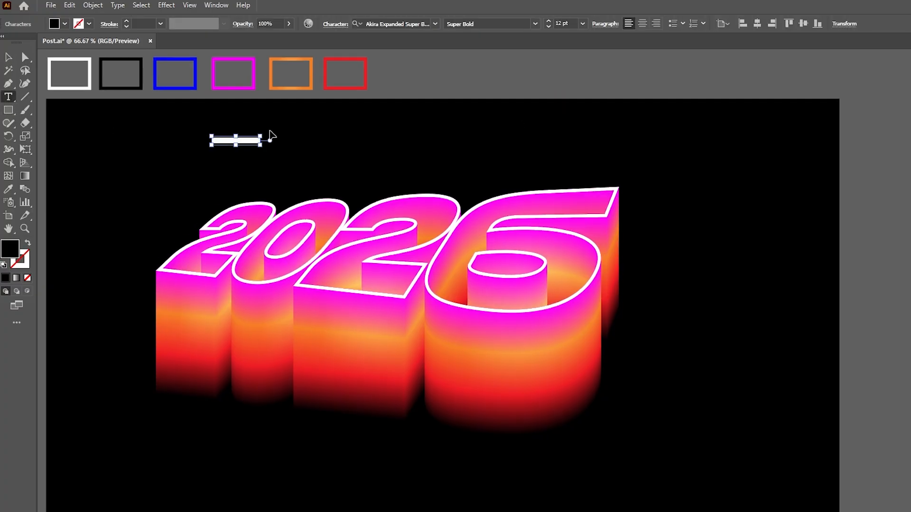
key(BackSpace)
click(9, 58)
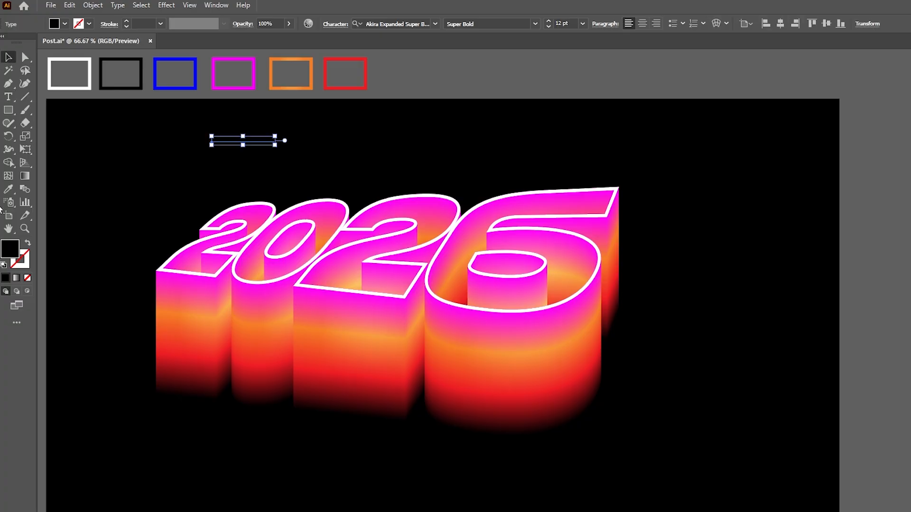
Give the HAPPY NEW YEAR text a white fill and no stroke, using the white swatch's colour
click(8, 190)
click(87, 64)
key(v)
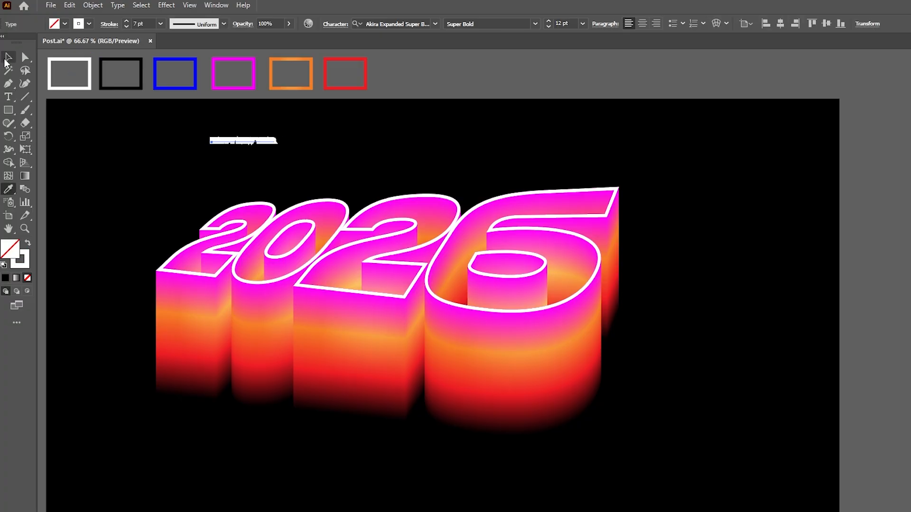
click(29, 243)
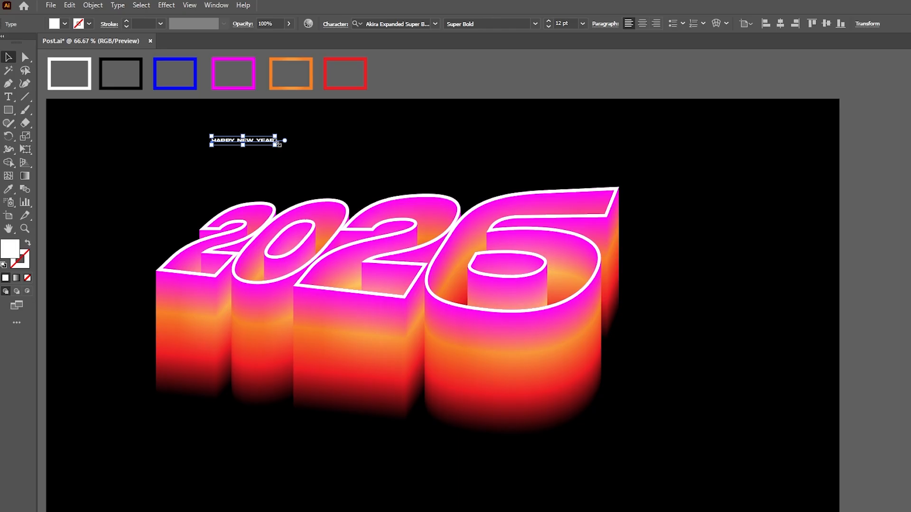
Scale the HAPPY NEW YEAR text up to about 82 pt and place it just above the 2026 lettering
drag(411, 174, 612, 171)
drag(469, 155, 441, 161)
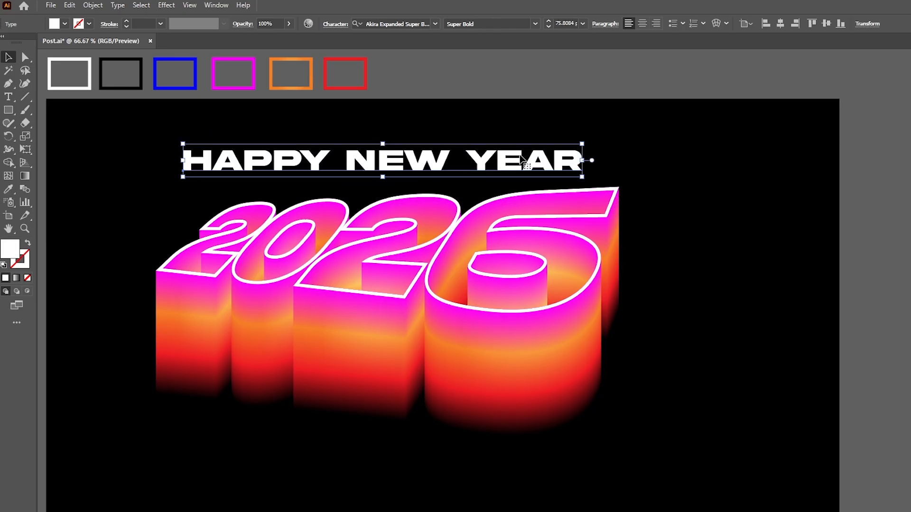
drag(588, 160, 616, 160)
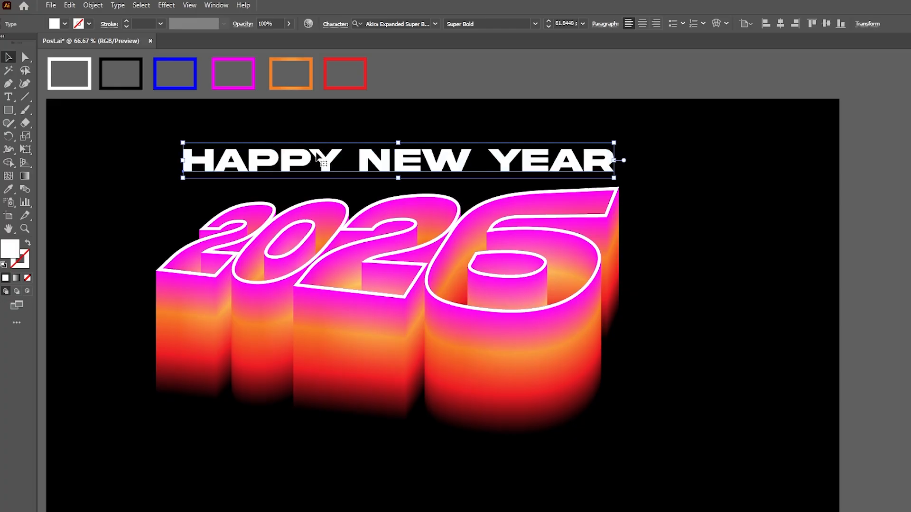
Shift the 2026 lettering down slightly to widen the gap, and nudge the HAPPY NEW YEAR text a little lower
click(481, 242)
drag(481, 242, 479, 251)
drag(509, 165, 509, 169)
click(725, 179)
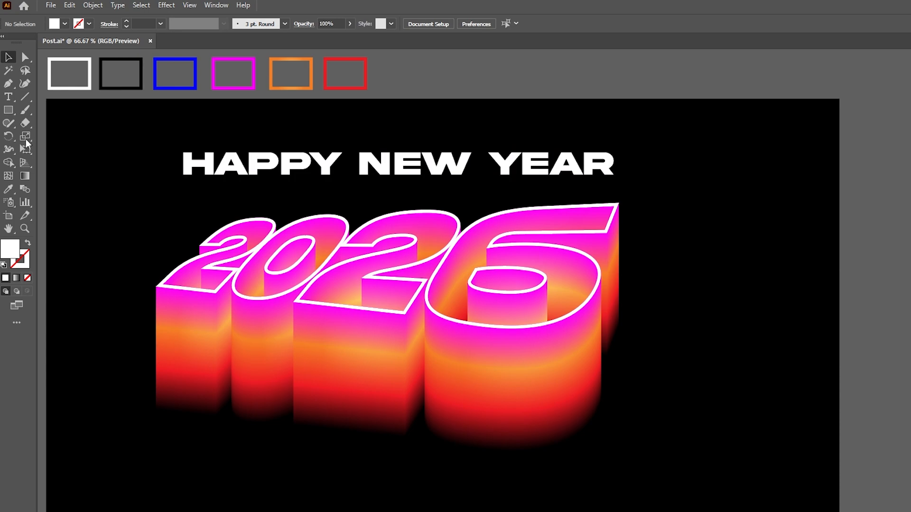
Add a 1920 × 1080 px rectangle over the artwork and fill it with the lightest grey swatch
click(10, 111)
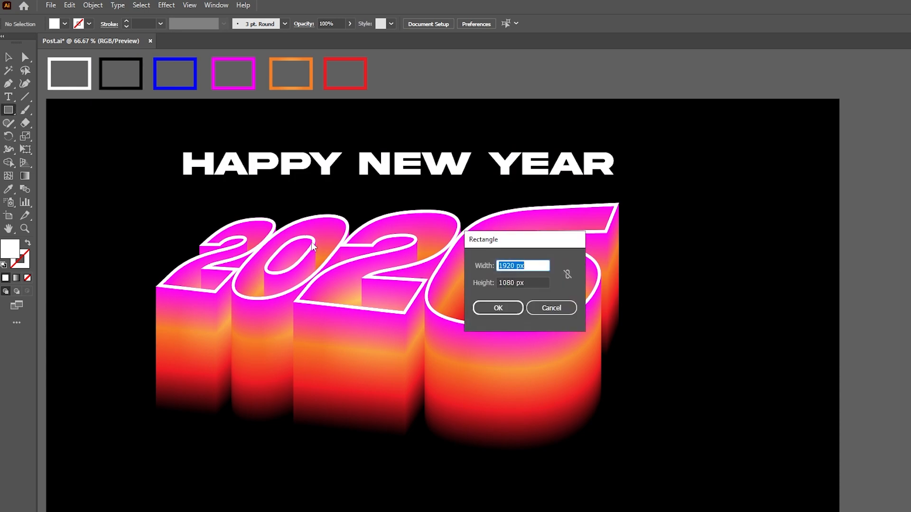
key(Tab)
click(478, 307)
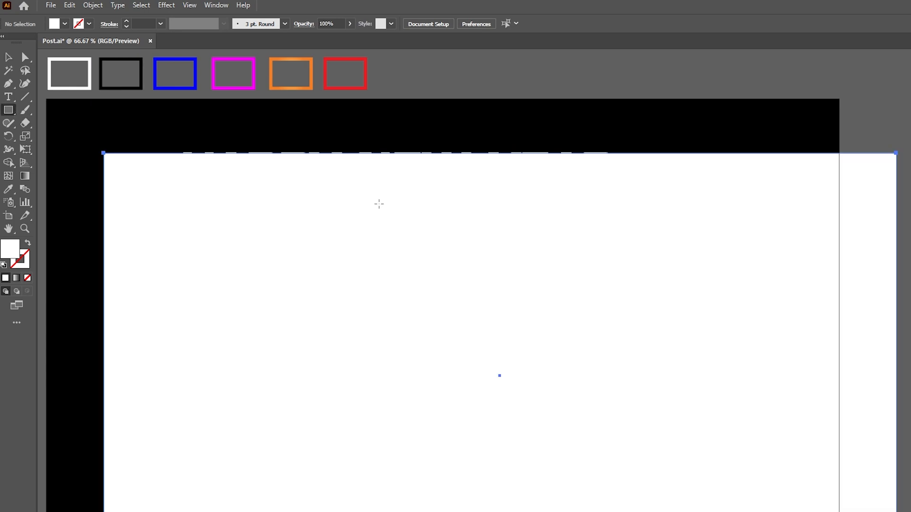
click(65, 24)
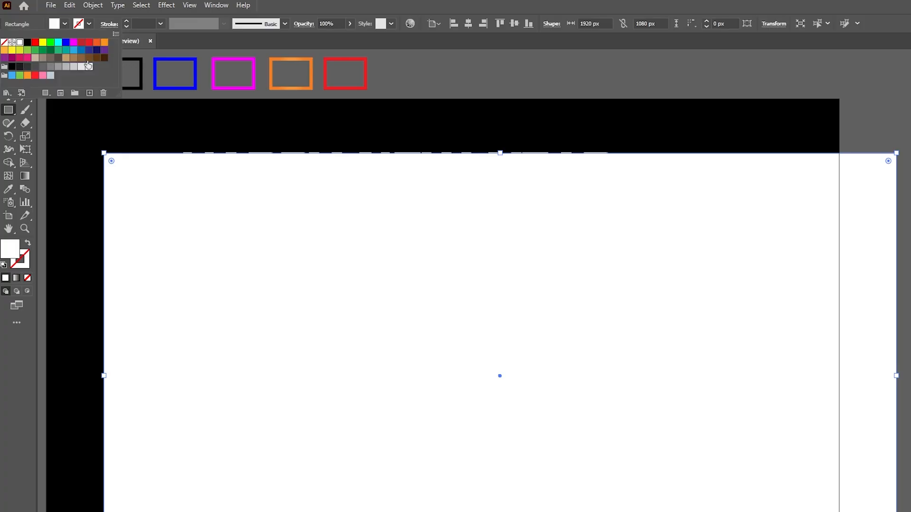
click(89, 68)
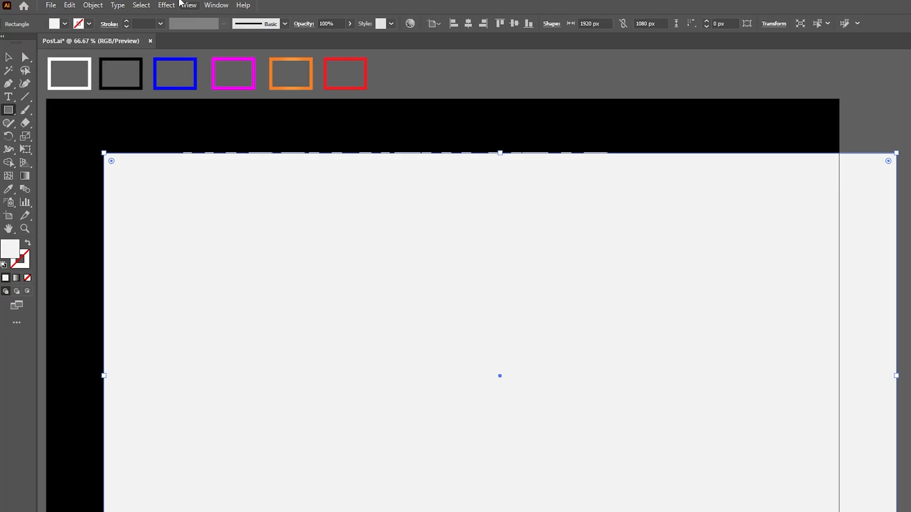
Apply the Grain texture effect to the light grey rectangle with an intensity of 46
click(166, 5)
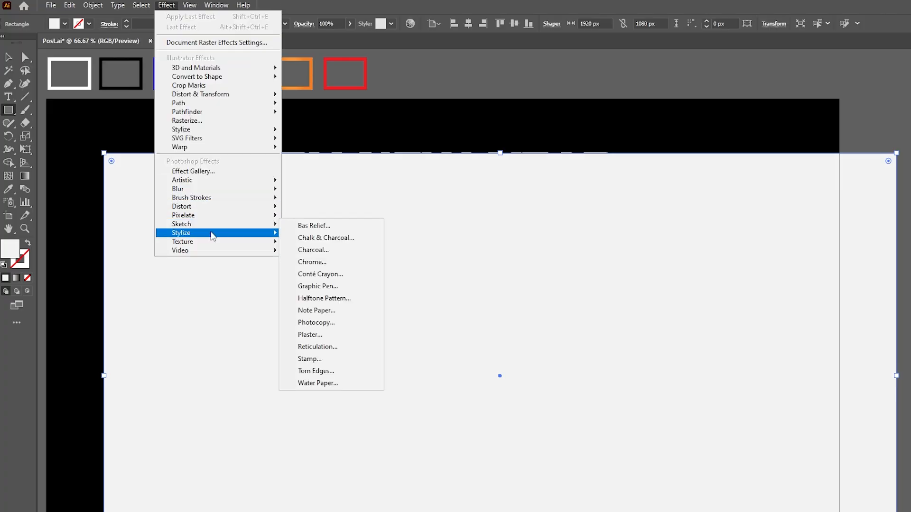
mouse_move(250, 243)
click(306, 256)
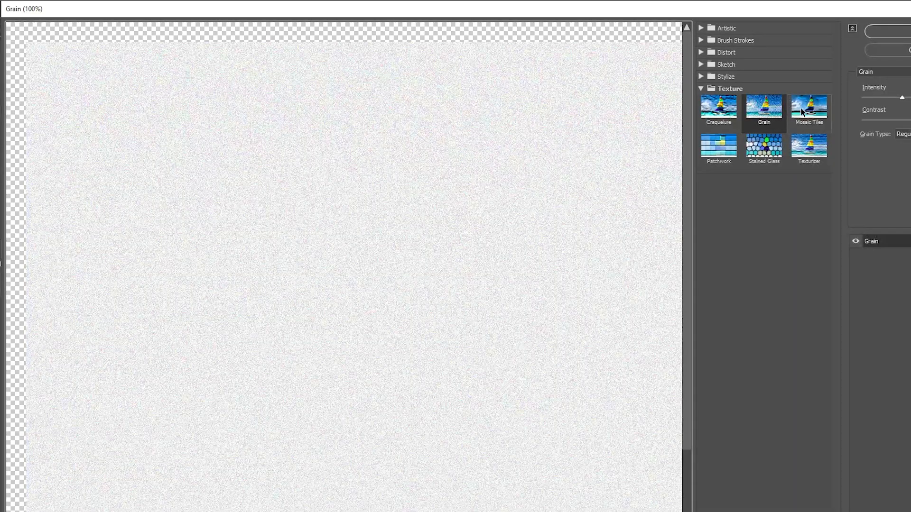
drag(742, 14, 493, 32)
drag(610, 116, 619, 117)
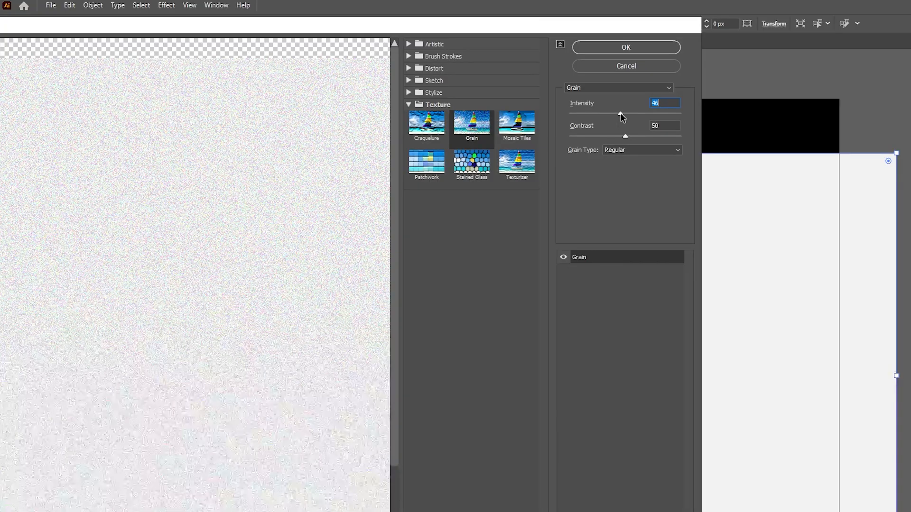
click(626, 47)
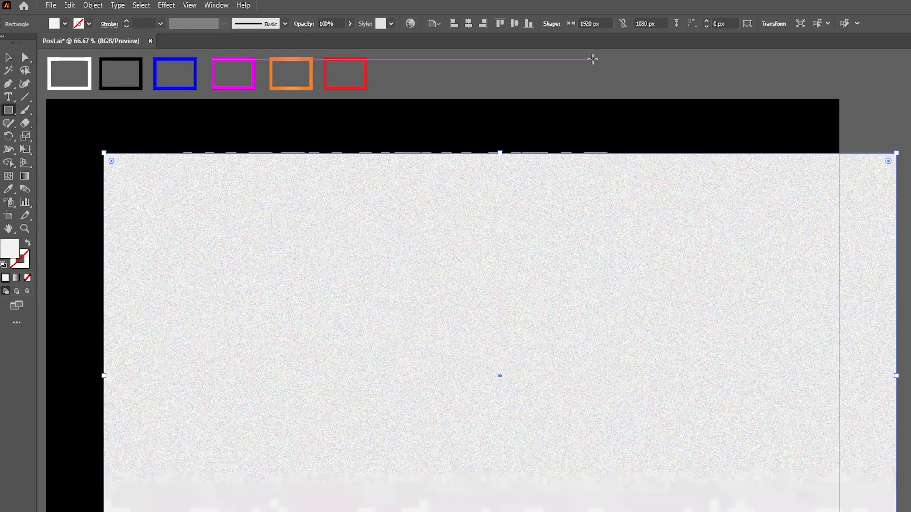
Set the grain rectangle's blending mode to Multiply and align it to the left and top edges of the artboard
click(303, 23)
click(203, 43)
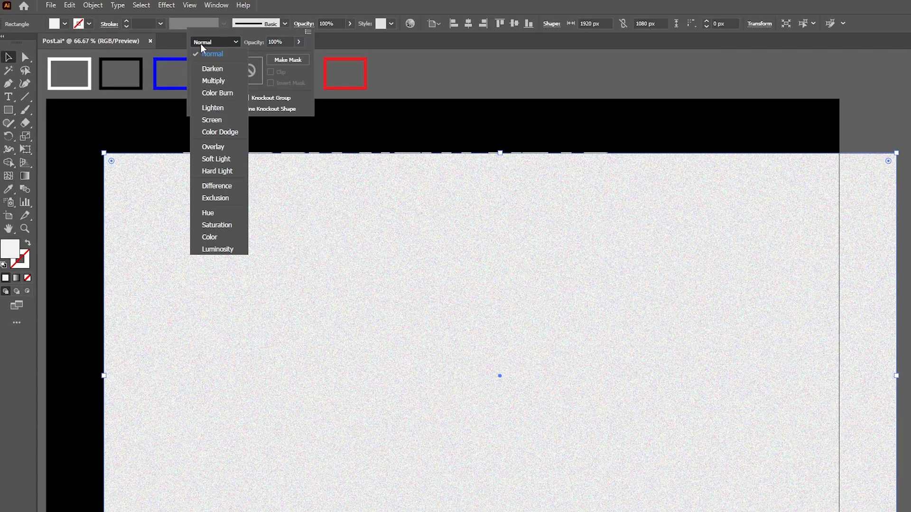
click(209, 82)
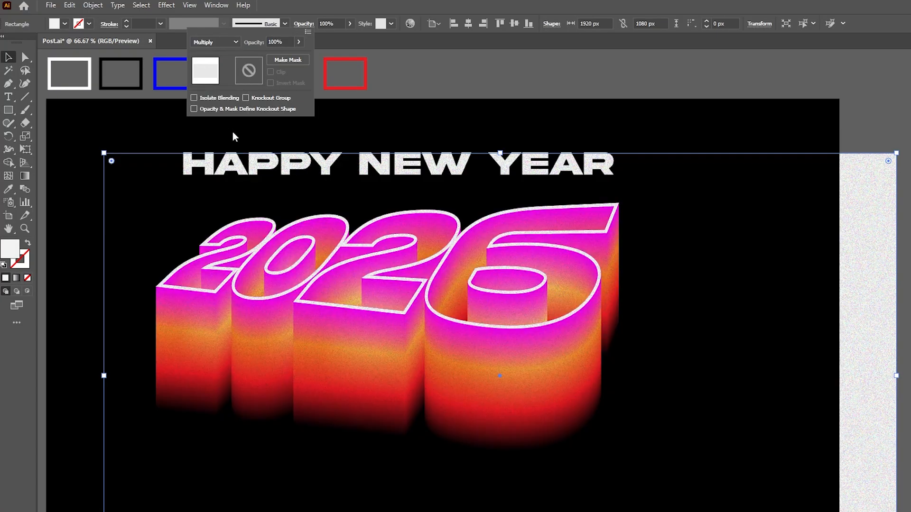
click(454, 23)
click(500, 22)
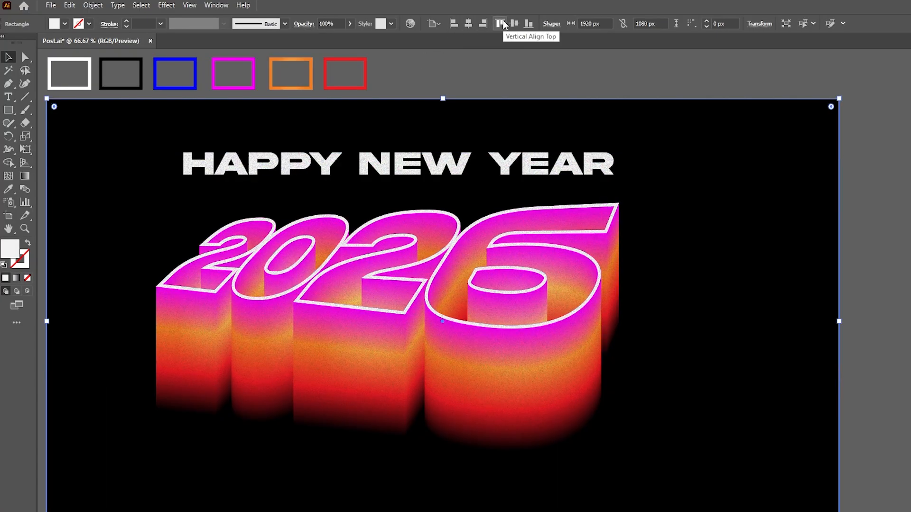
click(578, 60)
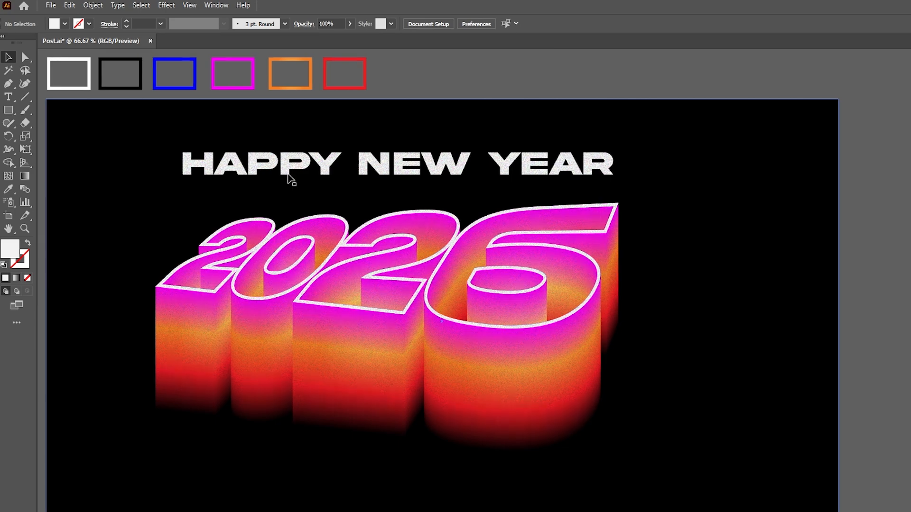
Reopen the overlay rectangle's Grain effect from its appearance attributes and set its intensity to 20
click(268, 130)
click(216, 6)
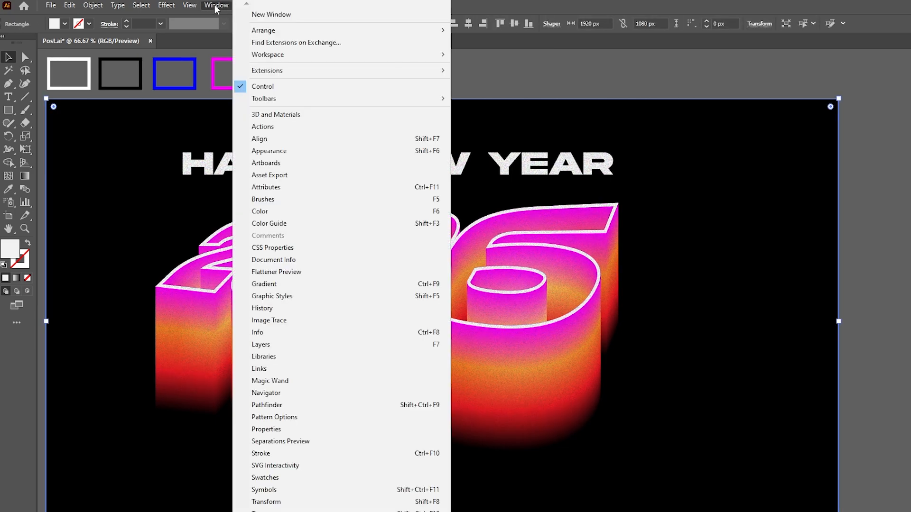
click(269, 151)
drag(569, 246, 671, 102)
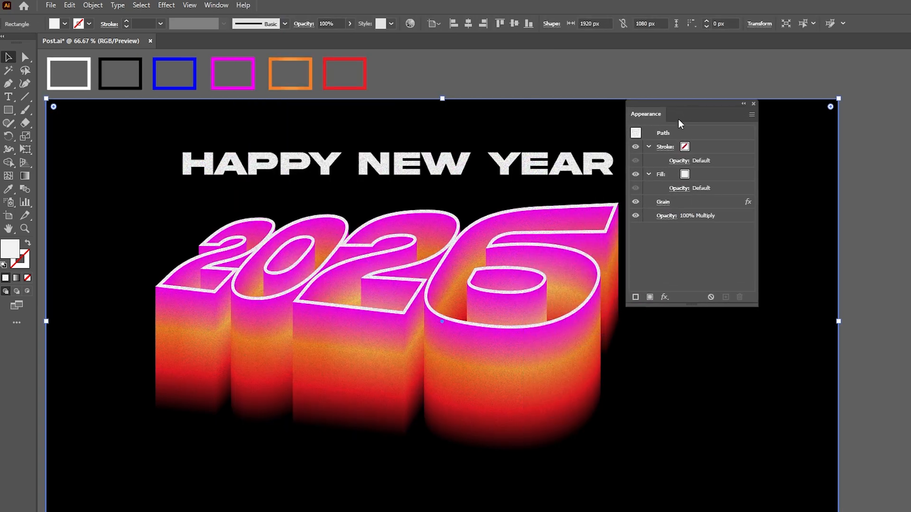
click(663, 202)
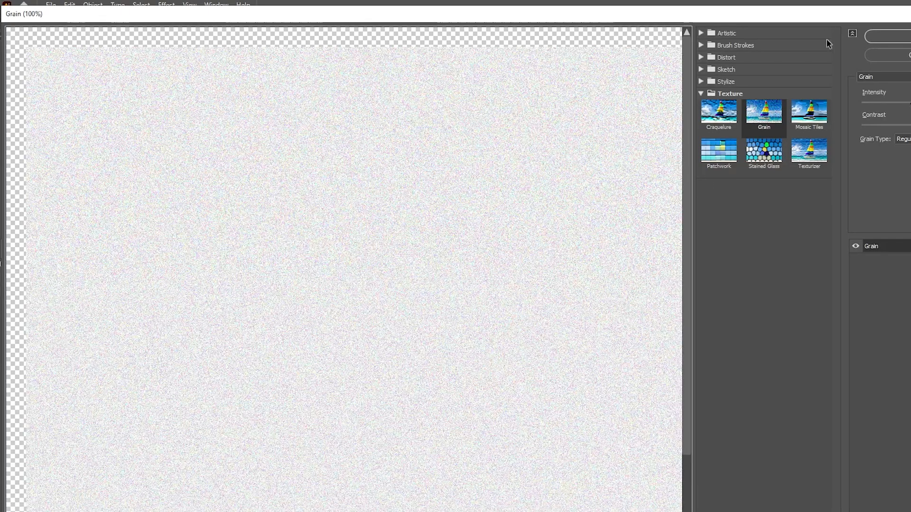
double_click(786, 18)
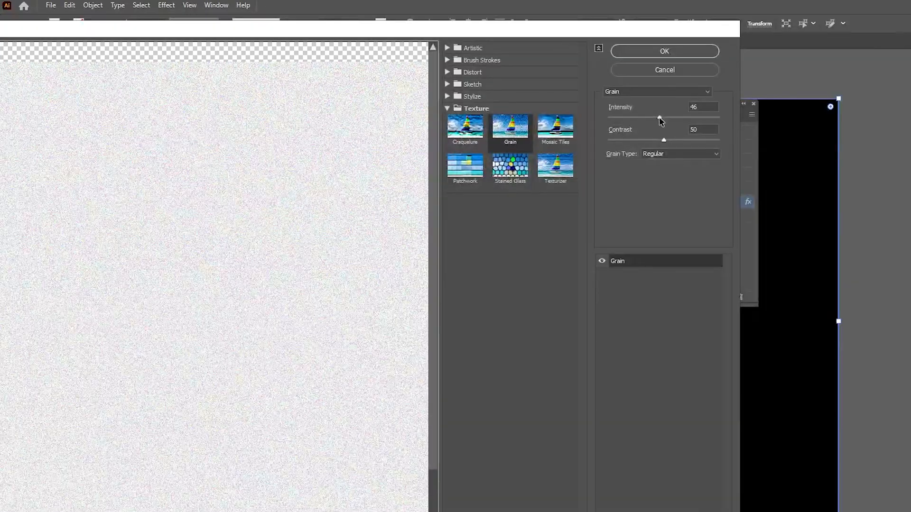
drag(659, 117, 631, 117)
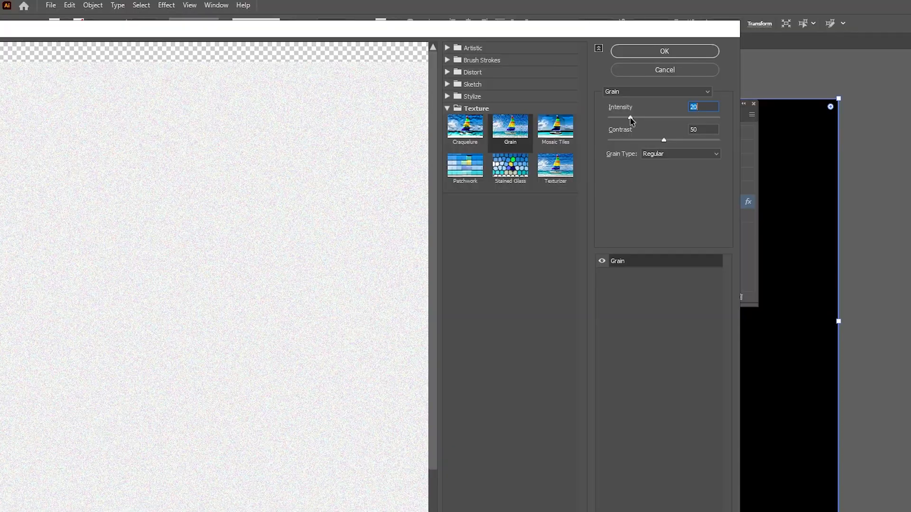
click(664, 51)
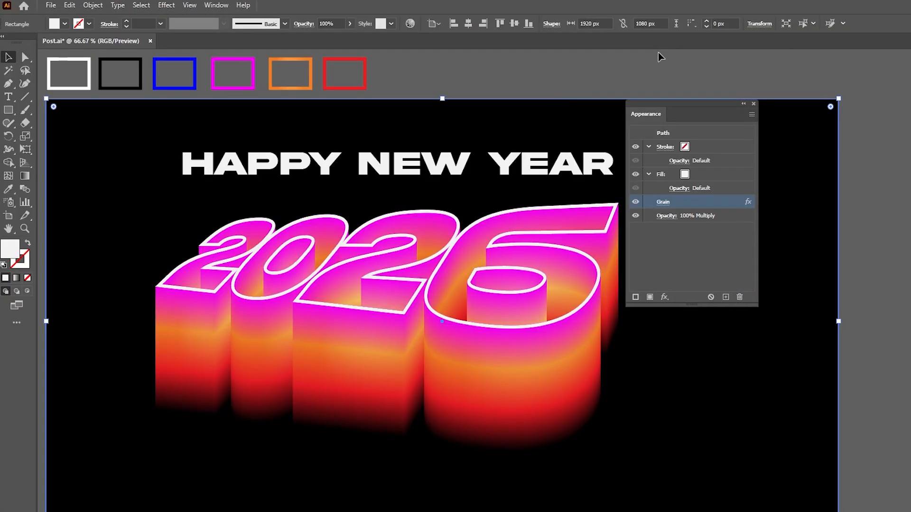
click(753, 104)
click(894, 158)
drag(809, 175, 855, 175)
scroll(479, 127, up, 1)
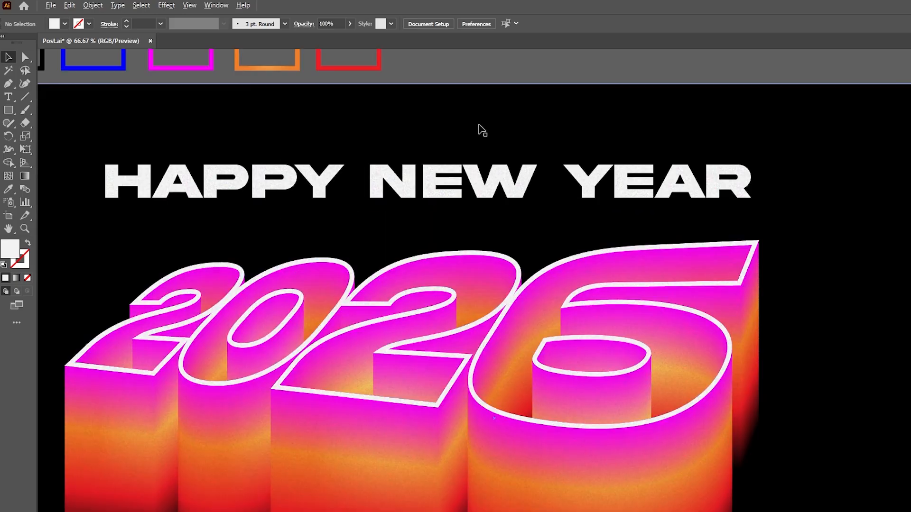
drag(670, 114, 776, 47)
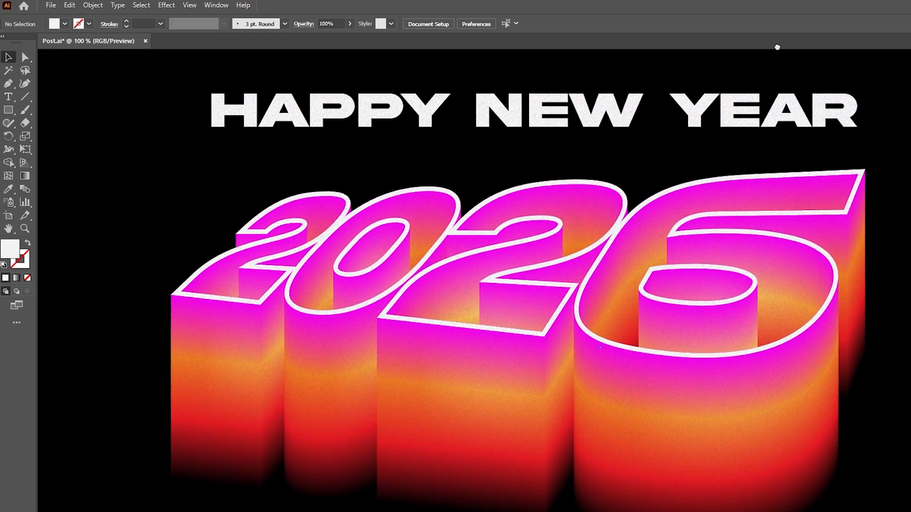